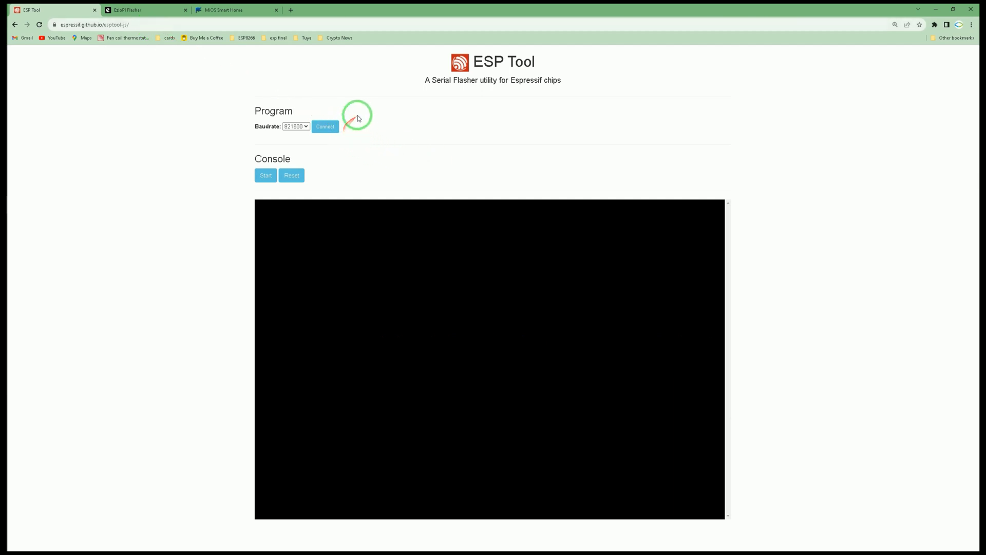
In ESP Tool, connect via CP2102 on COM4, erase the ESP32's full flash, then disconnect
click(325, 127)
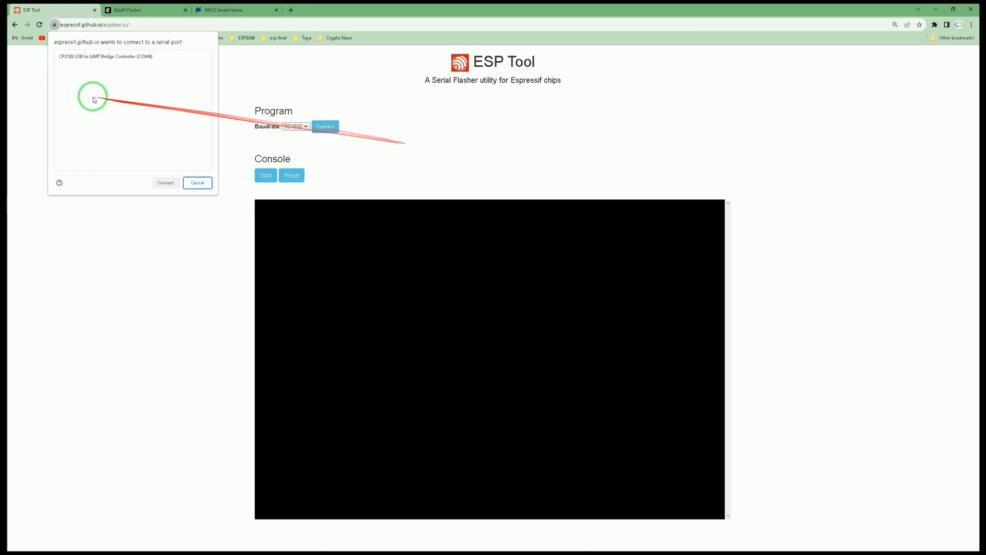
click(95, 58)
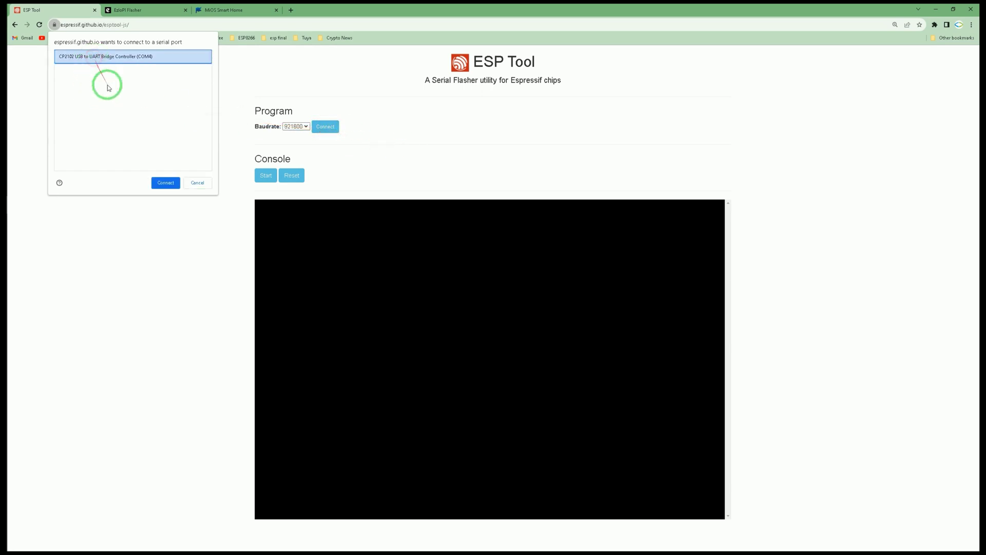
click(165, 183)
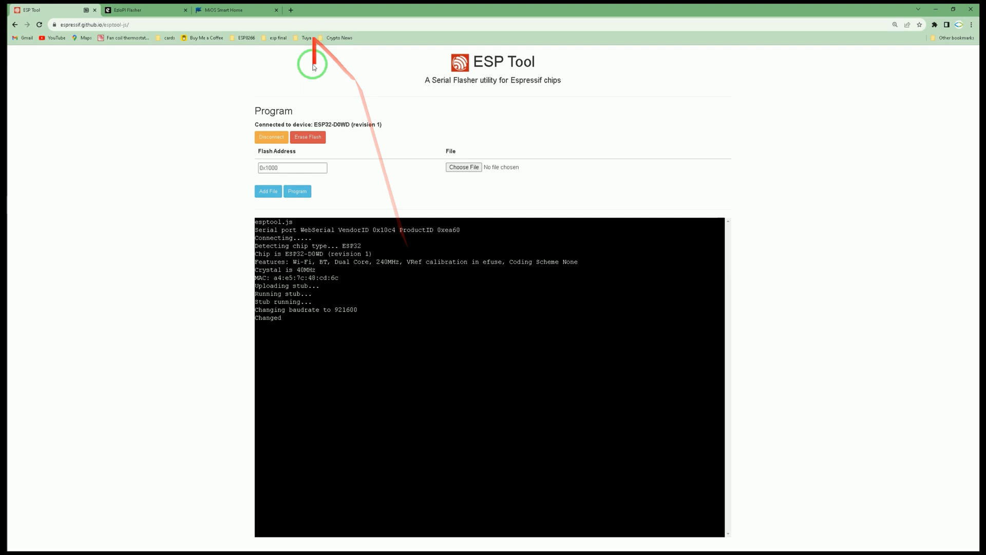
click(311, 142)
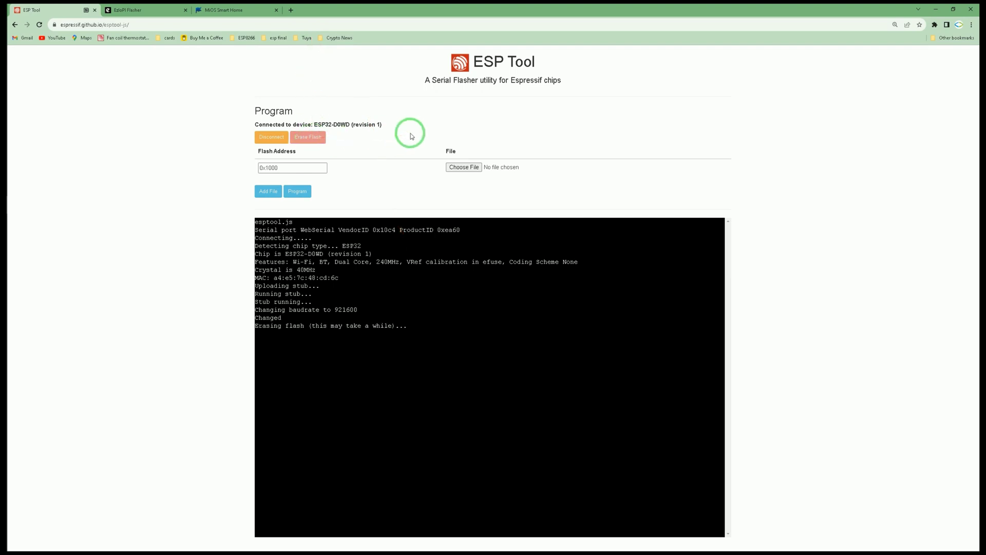
click(263, 140)
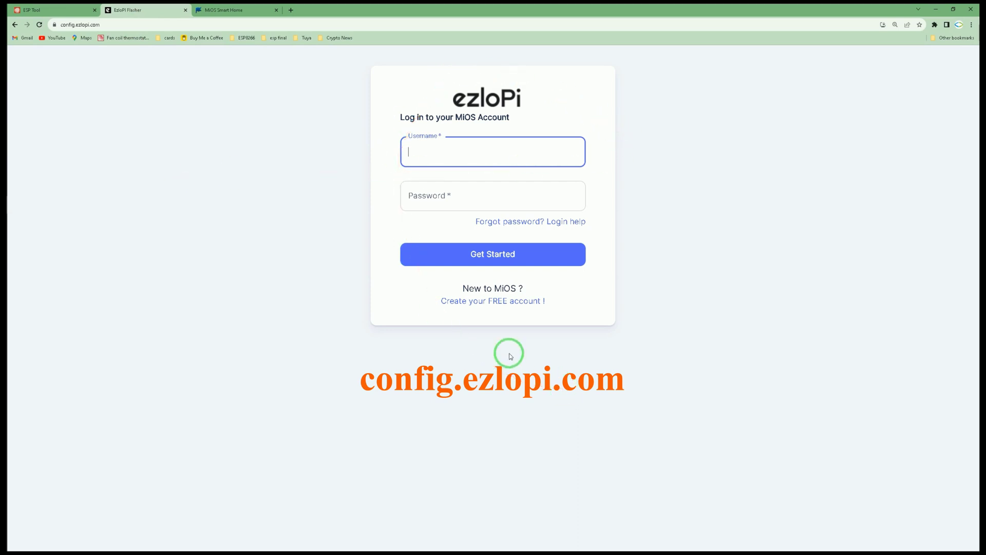
Log in to config.ezlopi.com using the browser's saved MiOS username and password
click(491, 302)
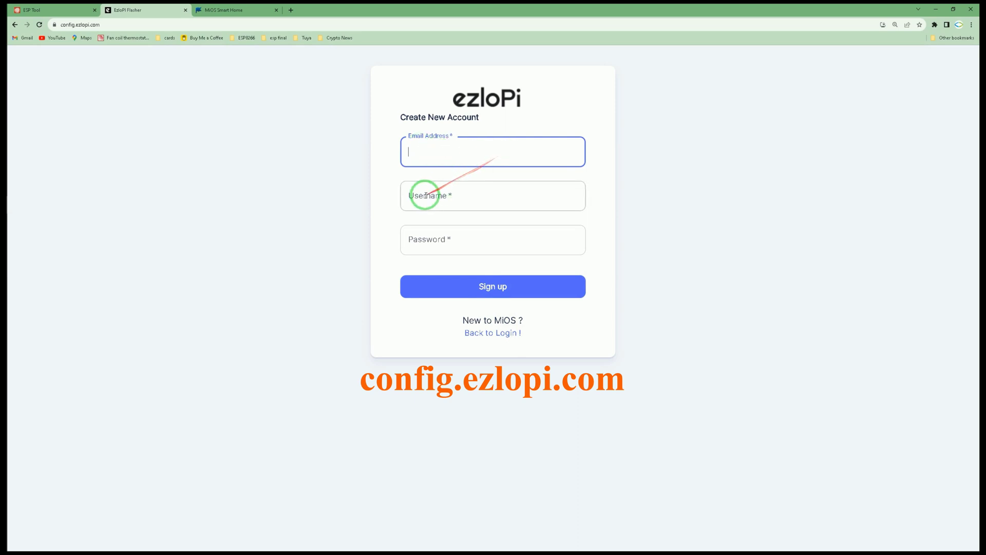
click(497, 333)
click(474, 195)
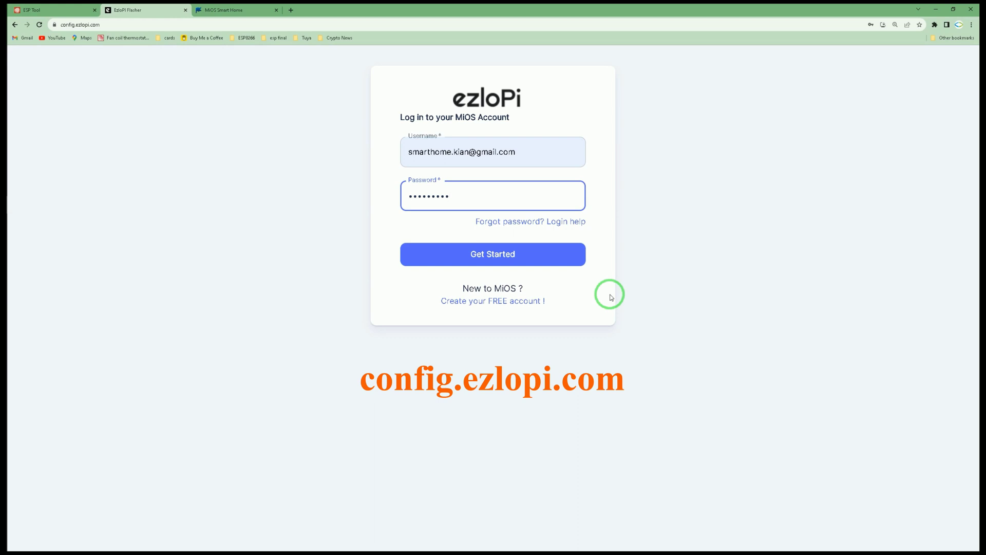
click(511, 257)
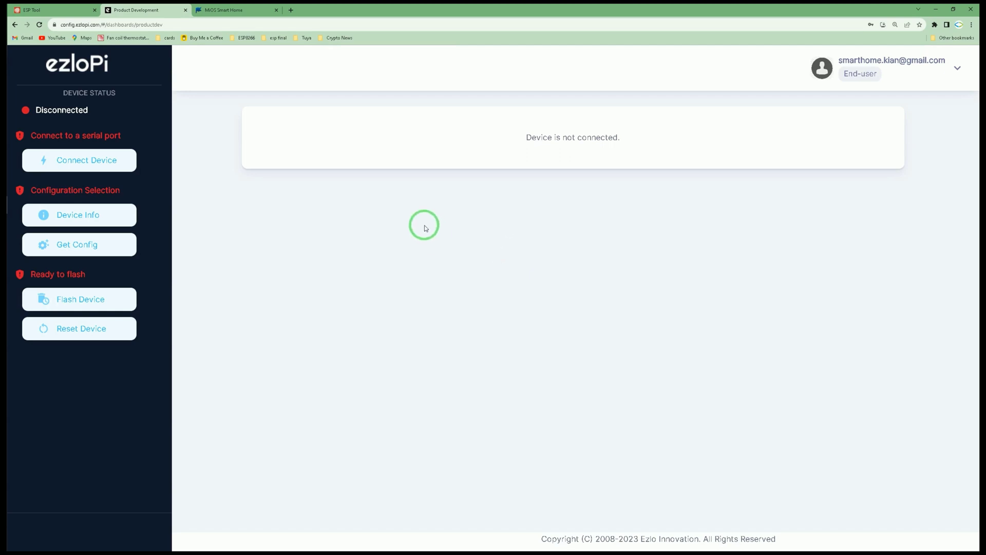
Connect the ESP32 through the CP2102 USB to UART Bridge on COM4
click(79, 163)
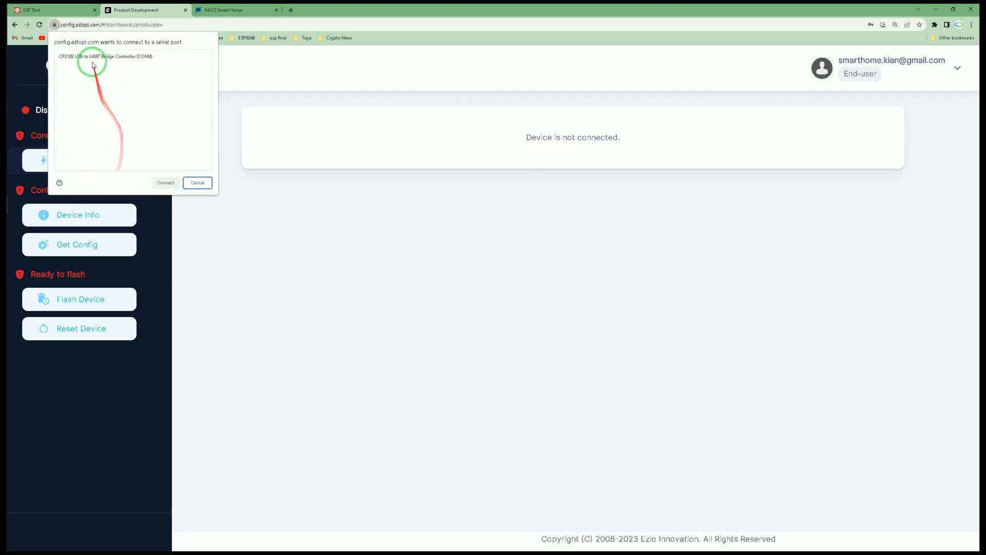
click(93, 60)
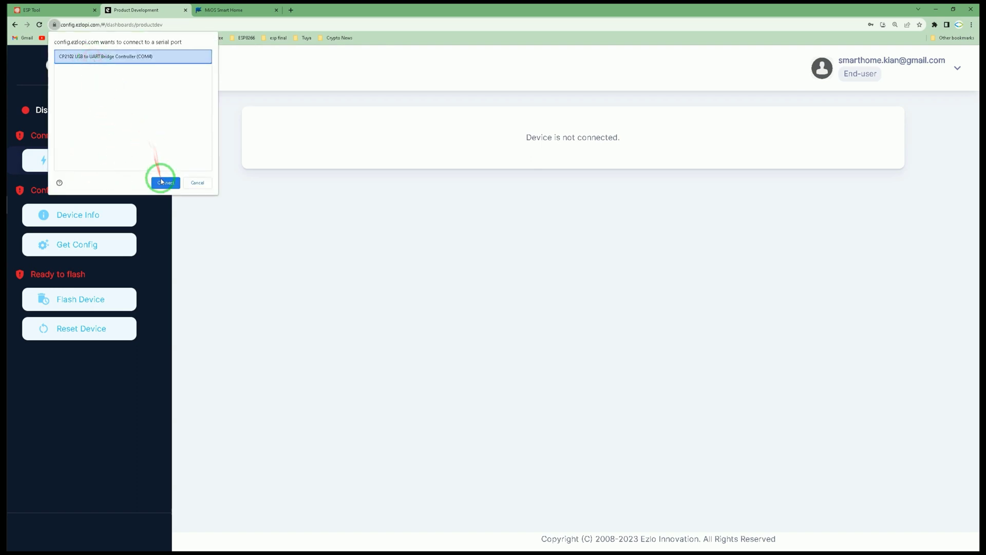
click(161, 181)
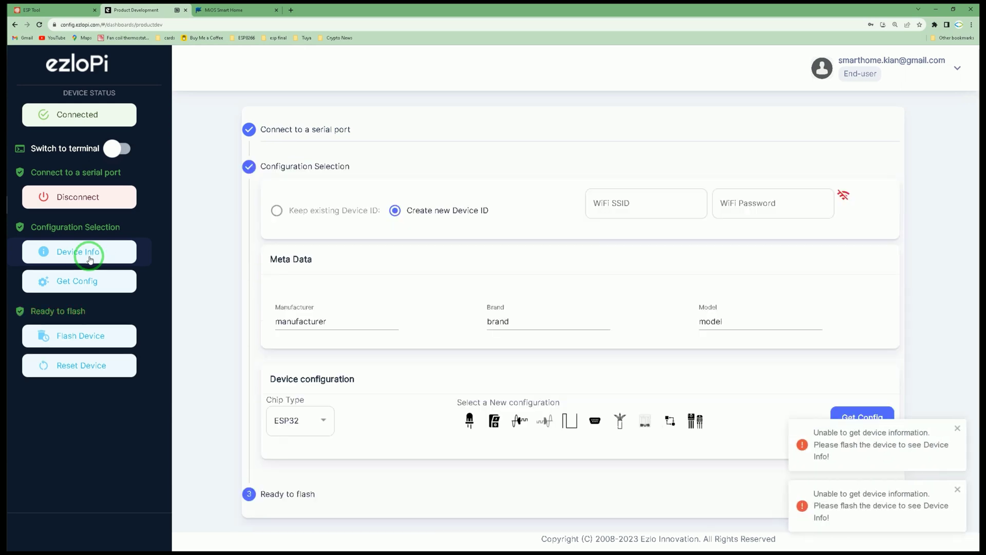
Dismiss both warnings, set WiFi to dlink-M921-9865 with the pasted password, and keep chip type ESP32
click(961, 430)
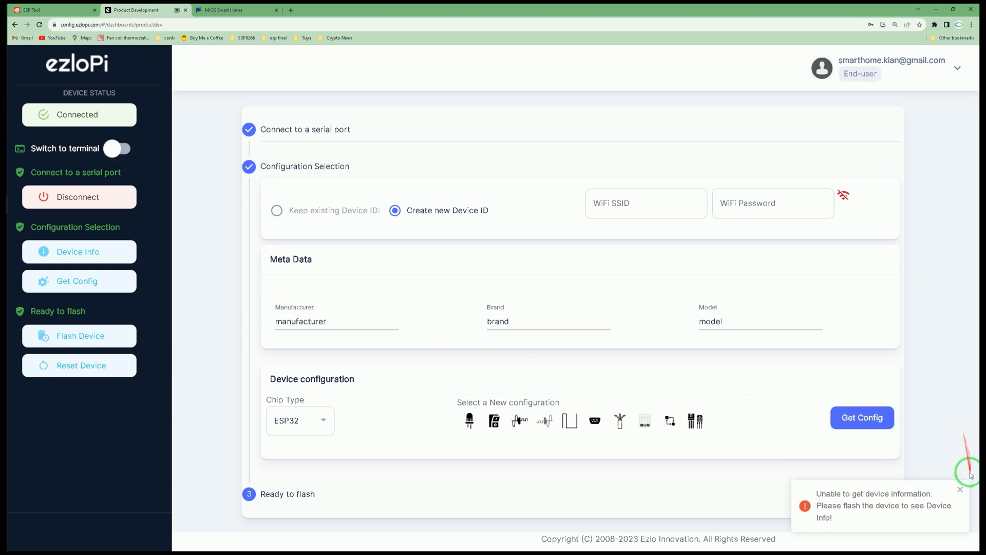
click(960, 490)
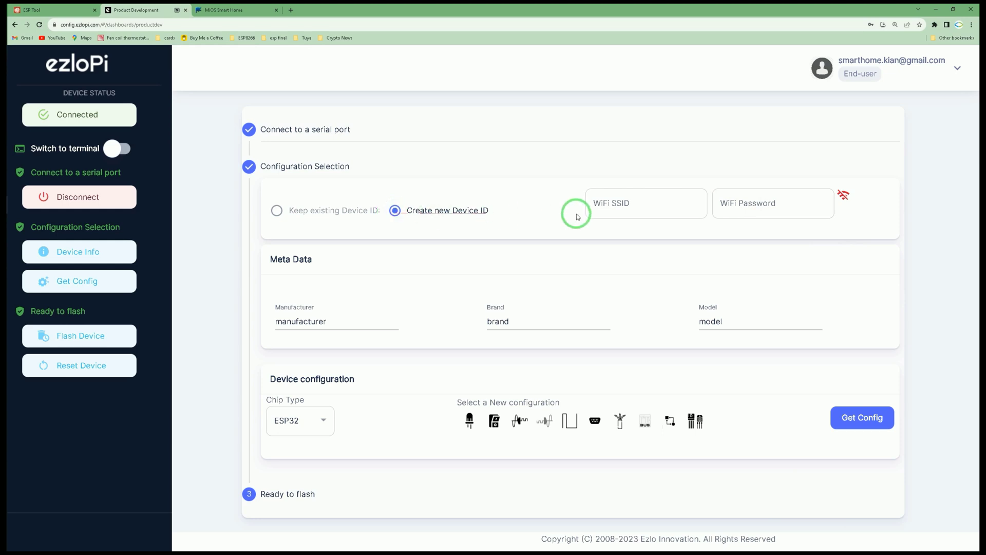
click(623, 205)
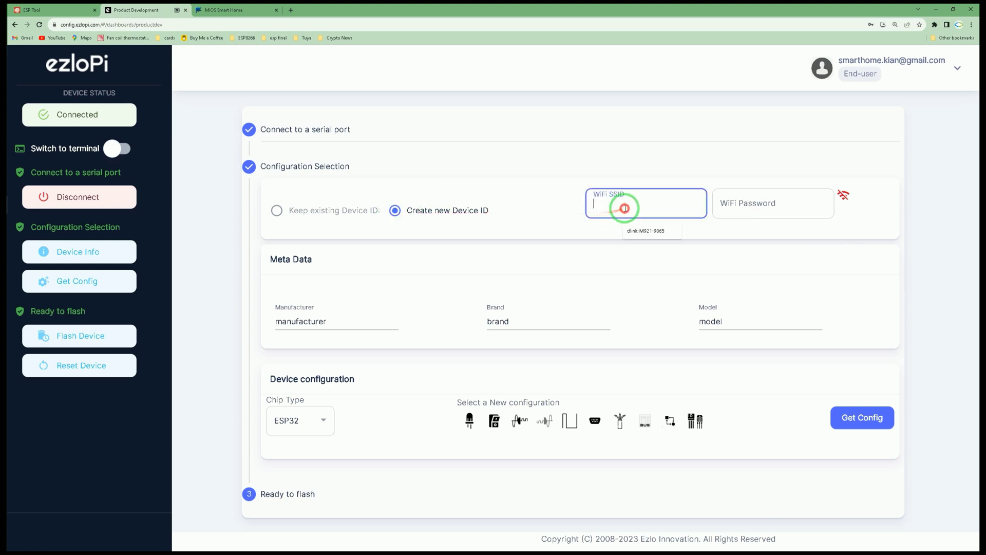
click(648, 231)
click(769, 210)
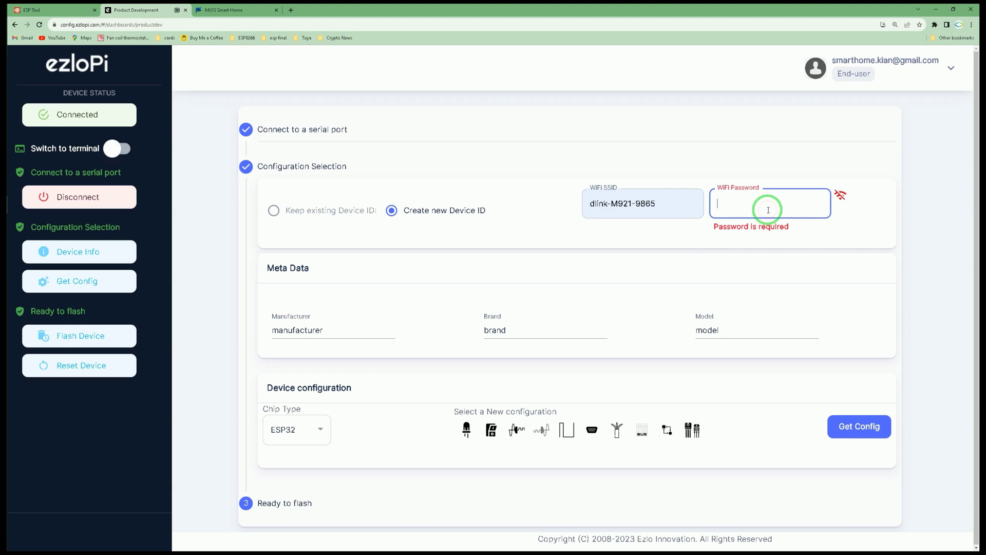
key(ctrl+v)
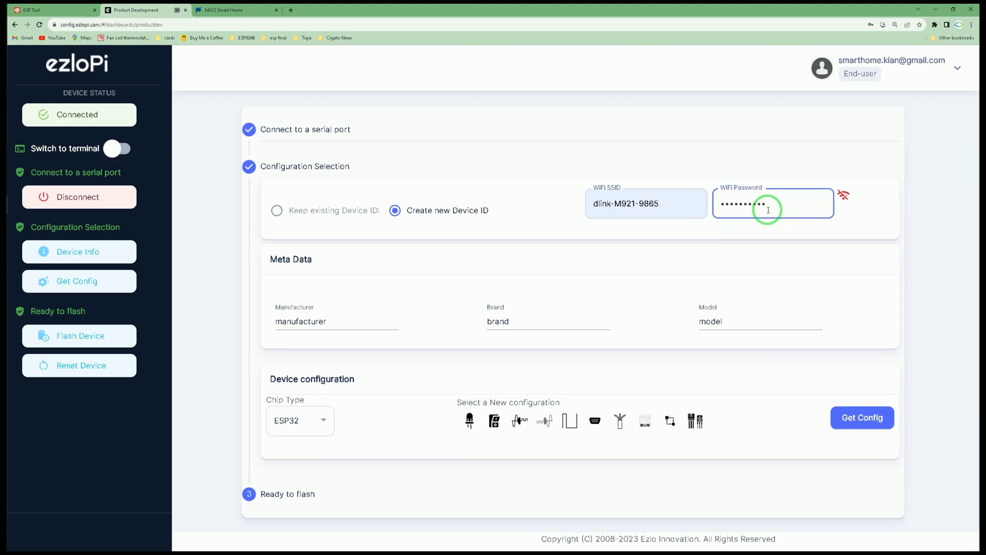
click(766, 167)
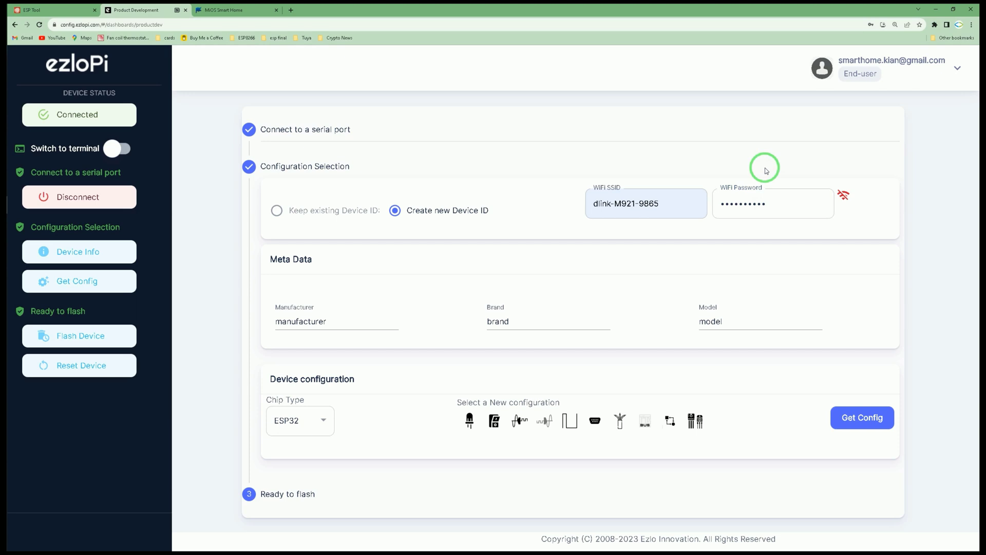
click(325, 422)
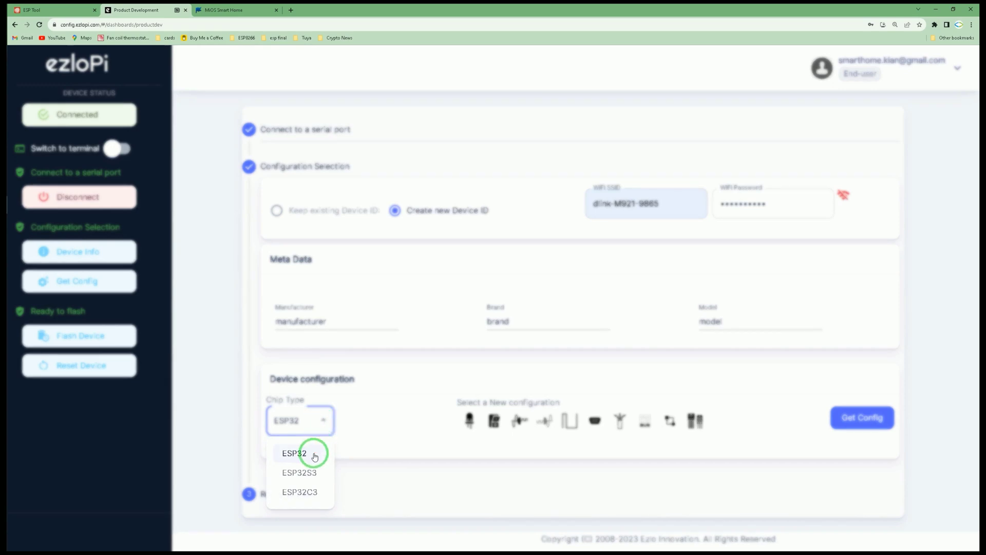
click(559, 426)
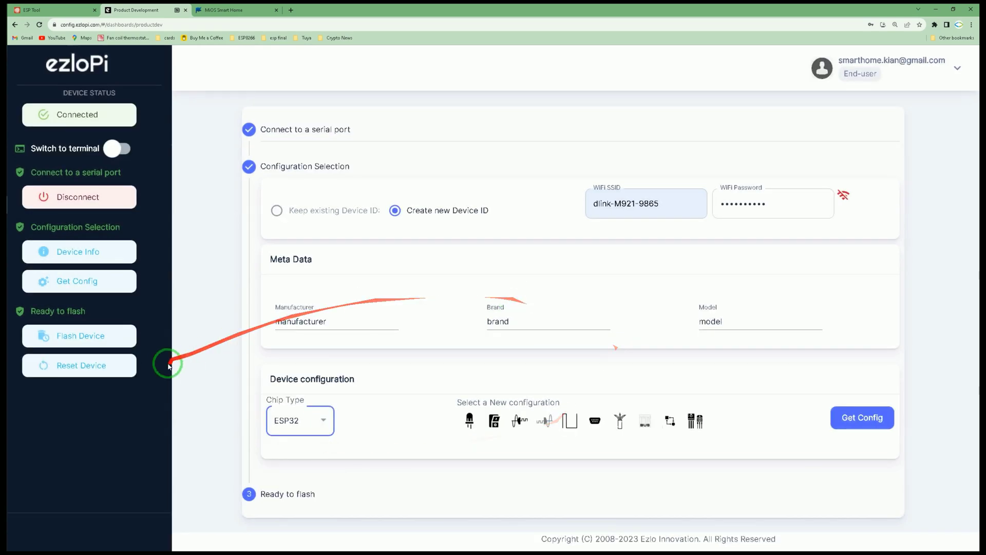
Add a Digital Output device named 'Smart Switch 1' with the Relay subtype
click(471, 424)
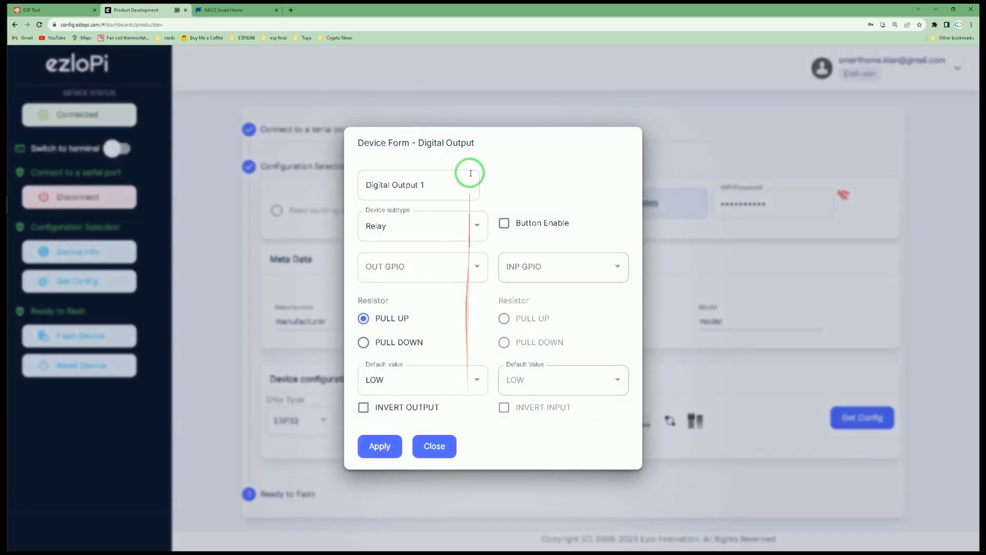
drag(451, 189, 336, 187)
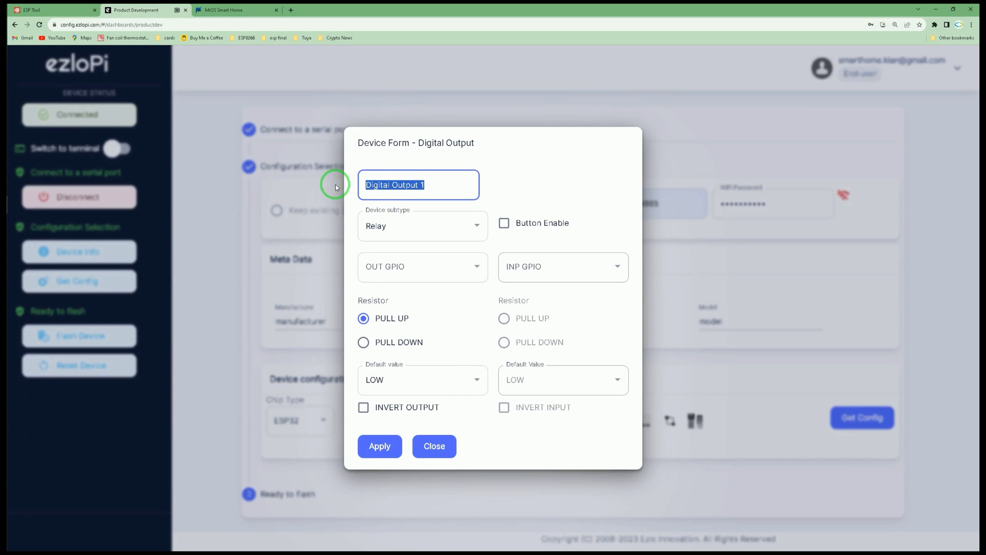
text(Smart Switch)
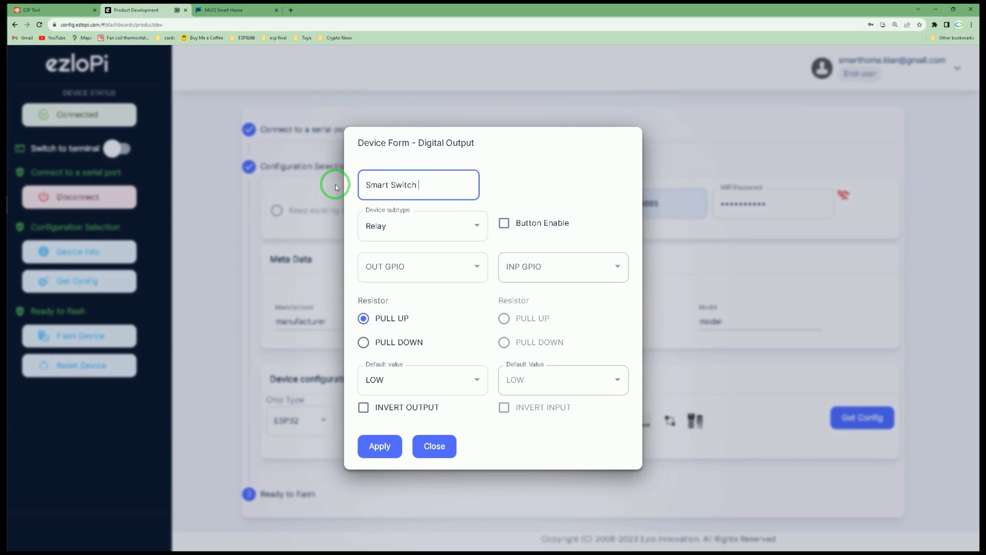
text( 1)
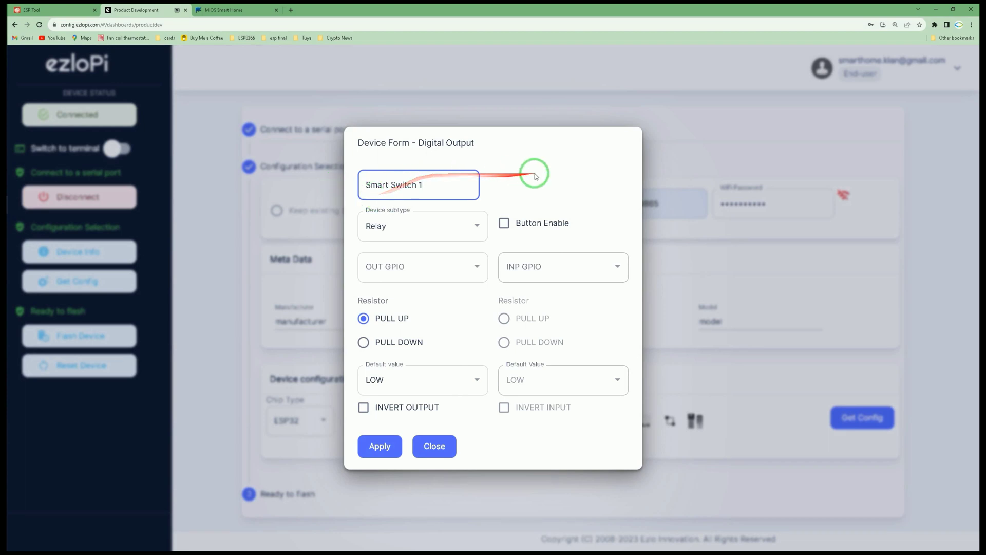
click(535, 171)
click(450, 228)
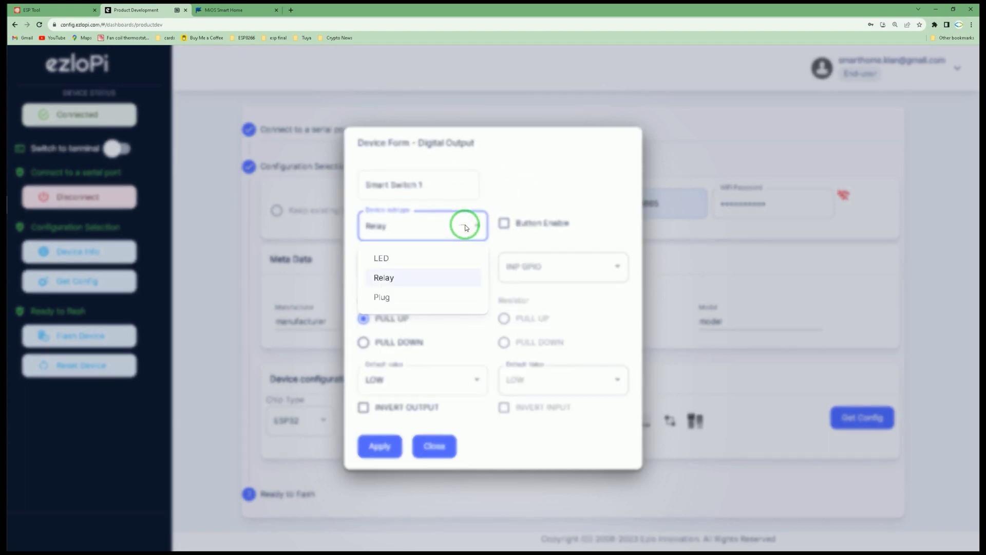
click(391, 278)
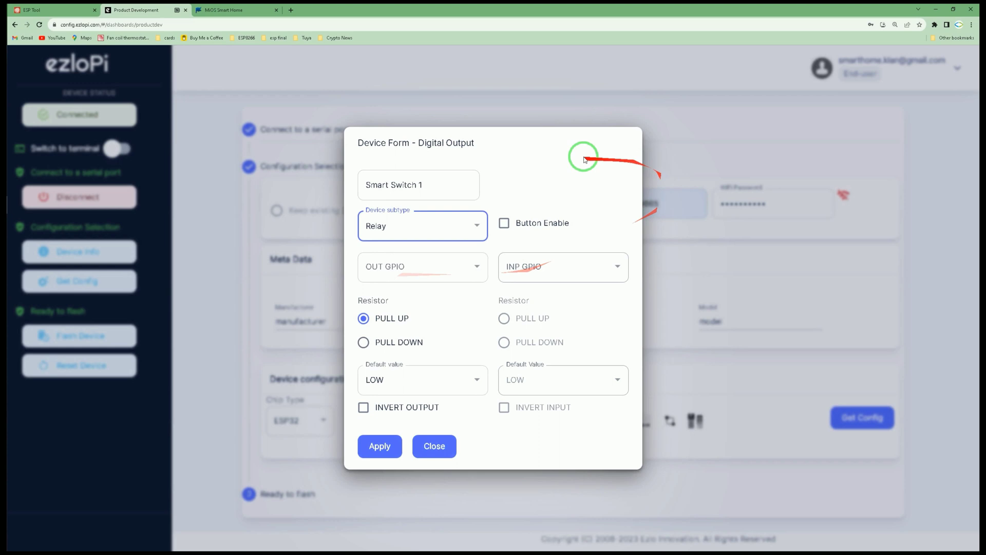
Enable its button, set output GPIO 23 and pulled-up input GPIO 27, and apply
click(505, 224)
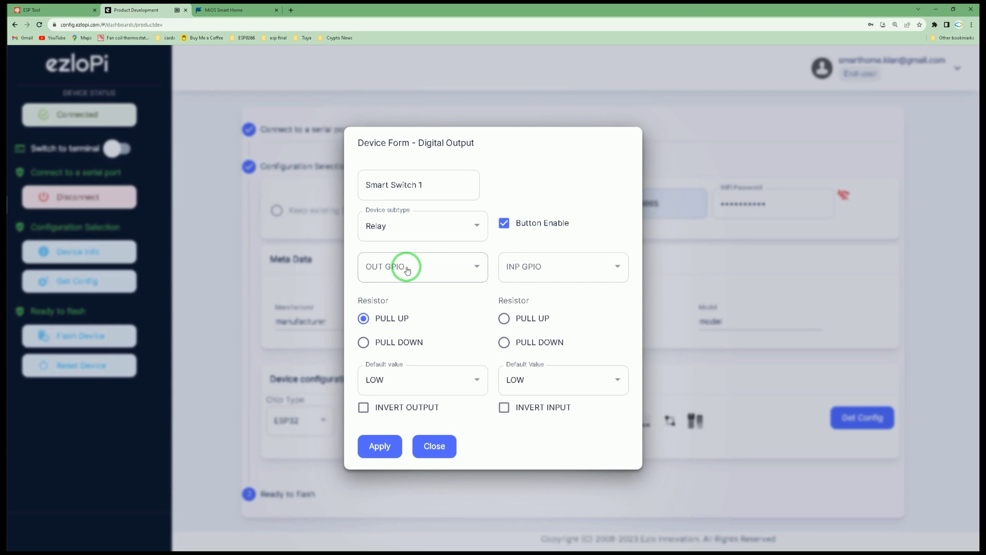
click(449, 269)
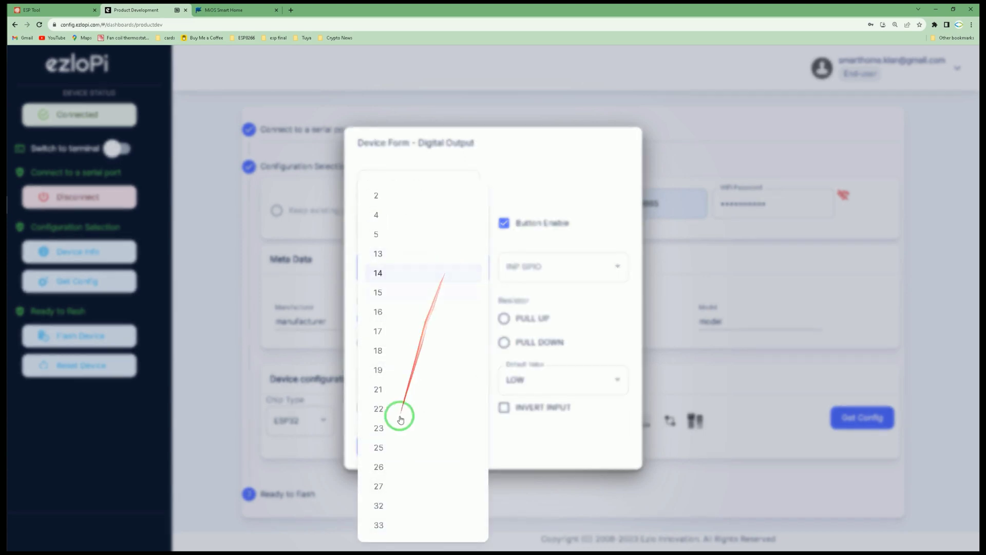
click(394, 432)
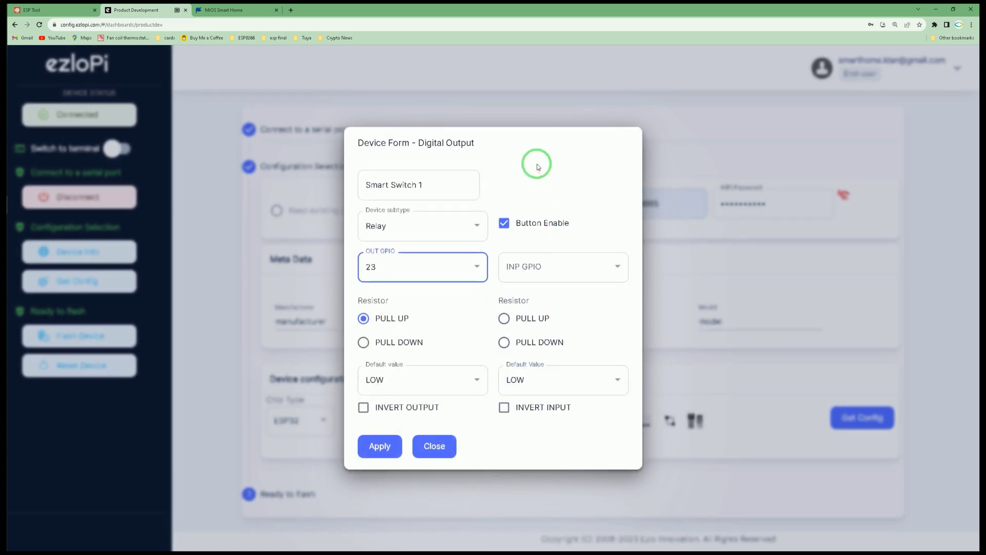
click(619, 266)
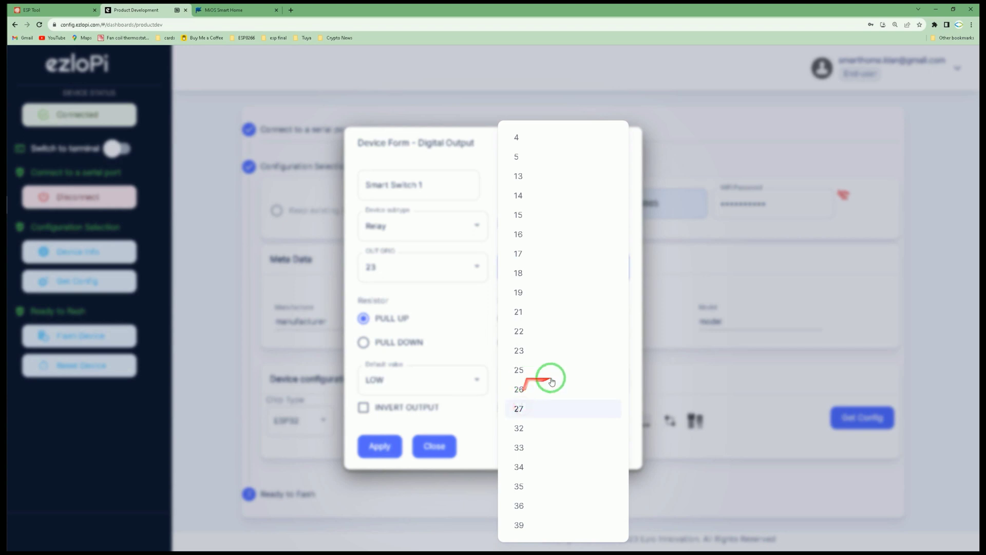
click(535, 408)
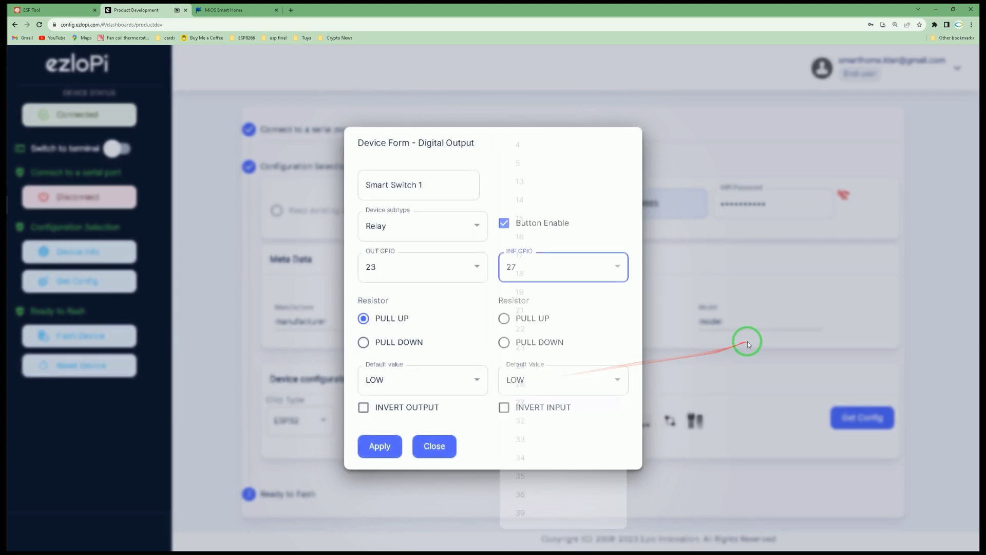
click(504, 319)
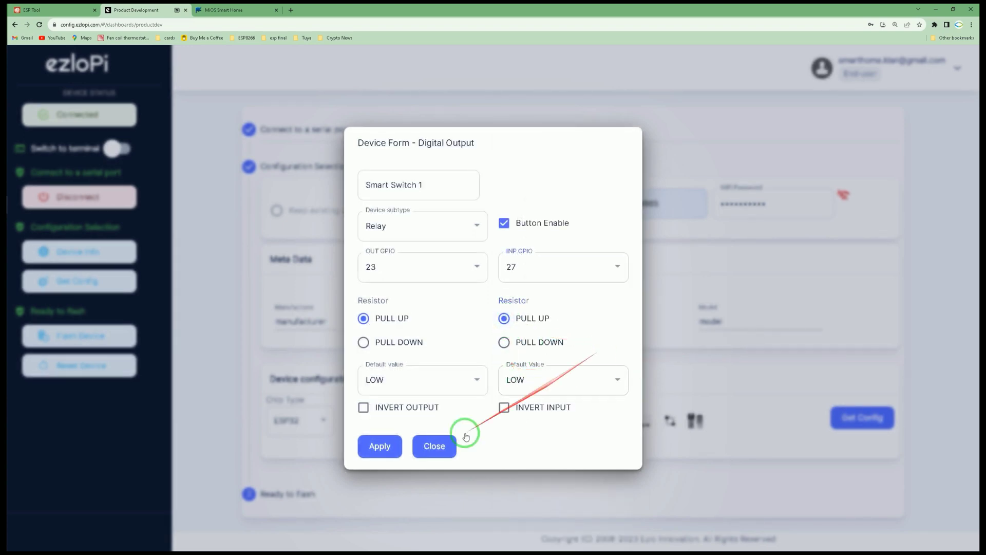
click(389, 450)
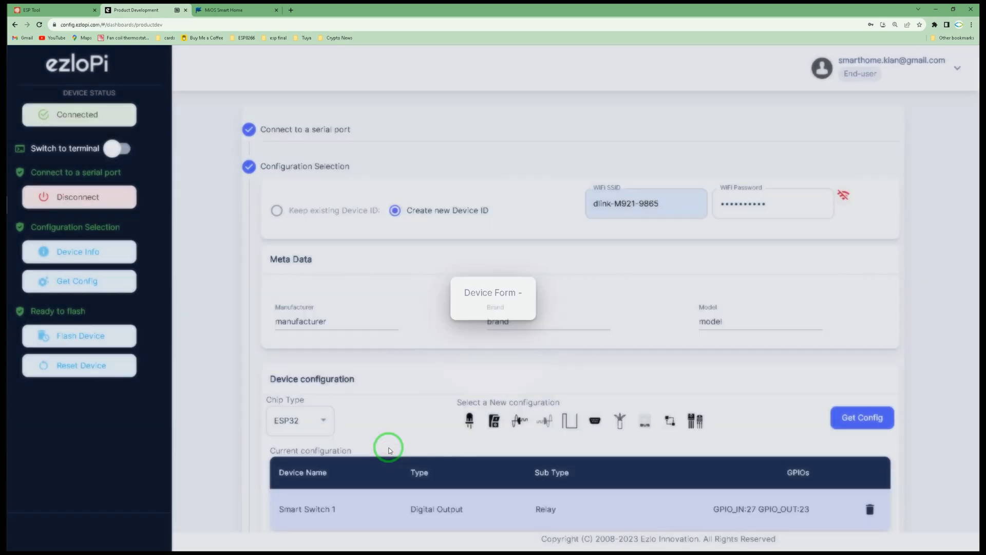
Start a new Digital Output device named 'Smart Switch 2'
click(603, 321)
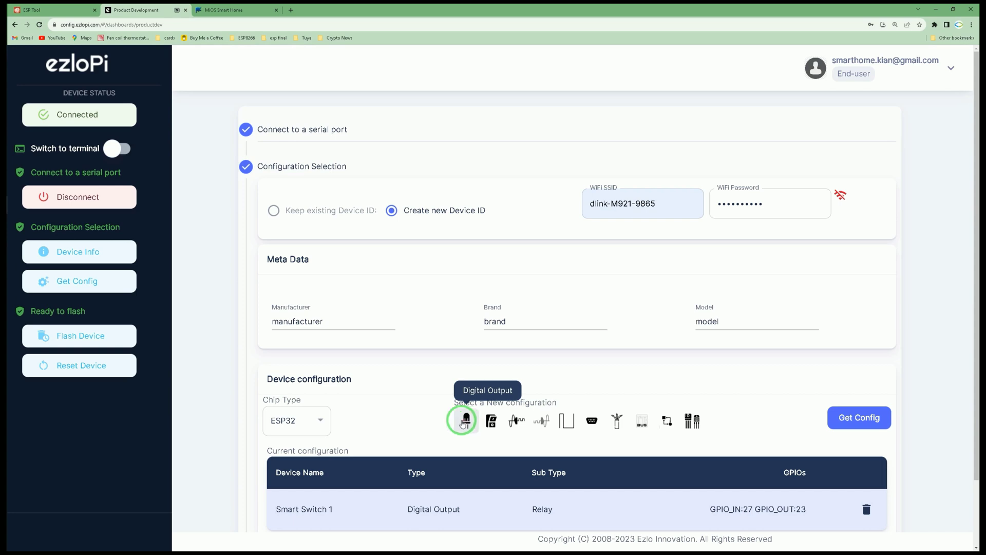
click(467, 421)
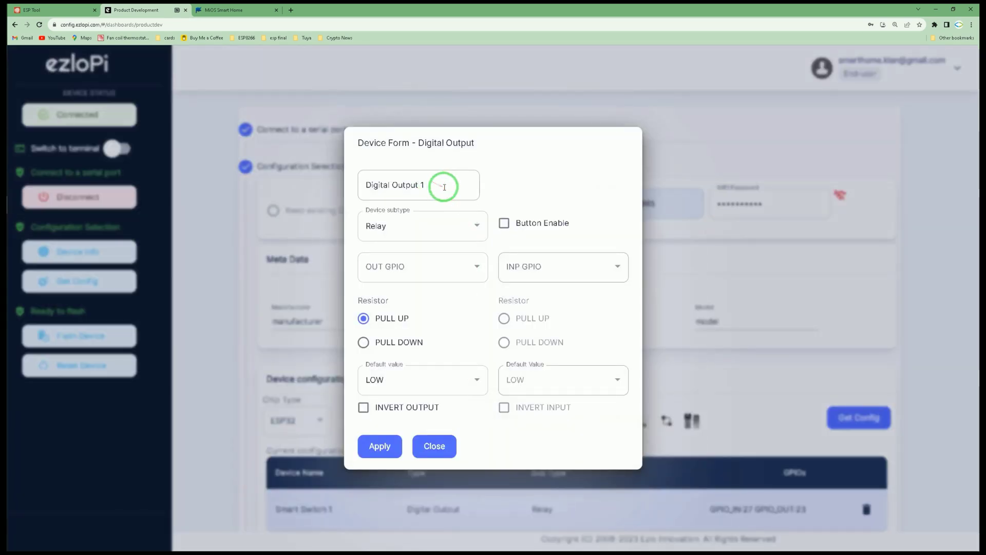
drag(440, 186, 301, 196)
text(S)
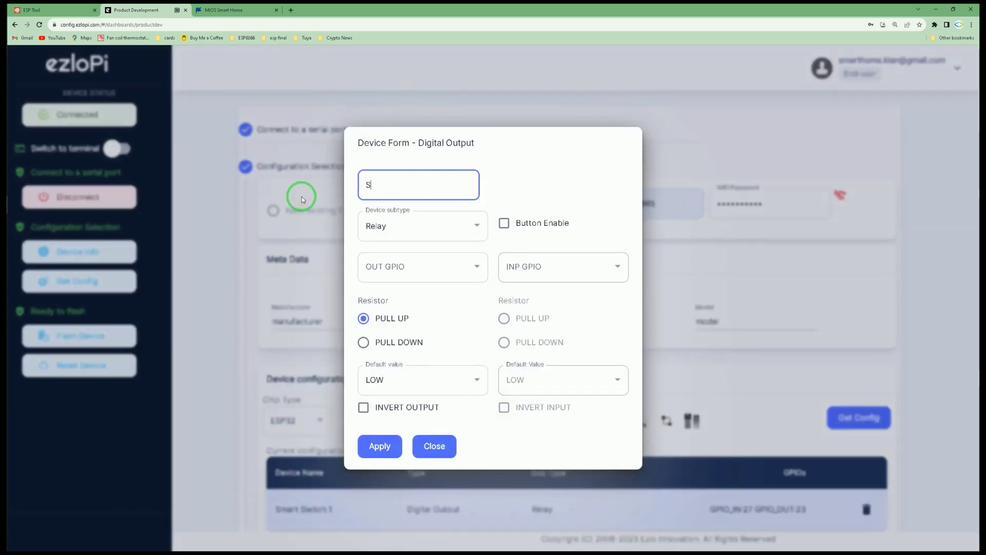
text(mart Swi)
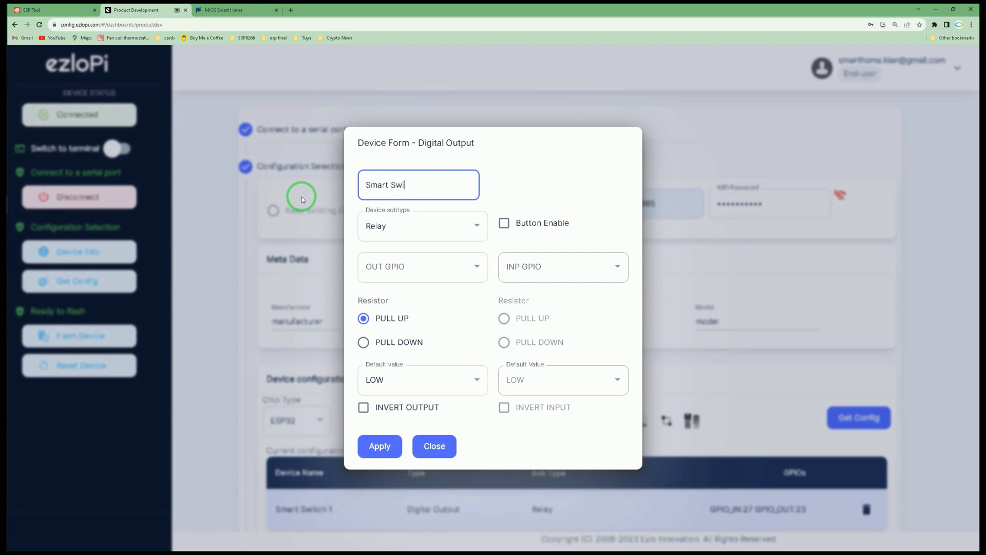
text(tch 2)
click(557, 165)
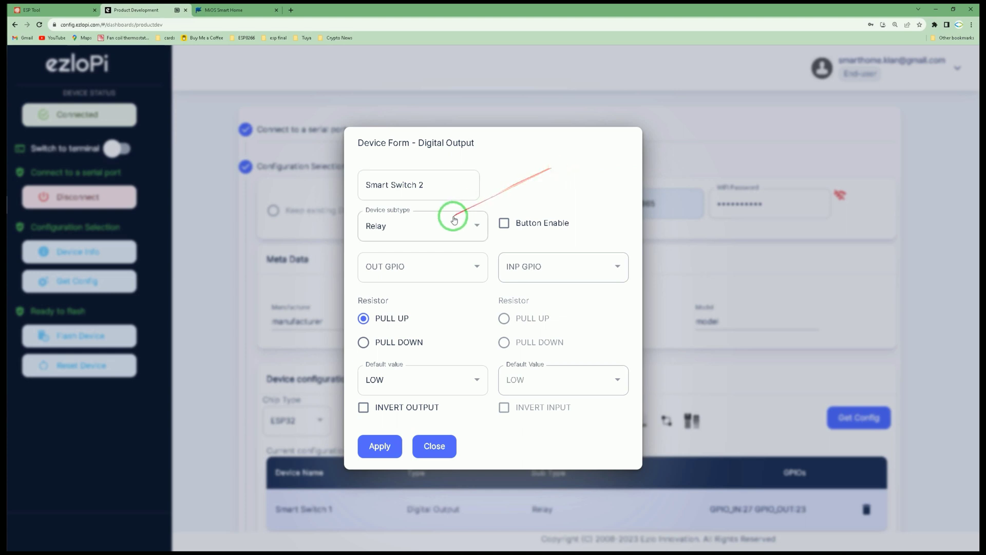
Enable its button with output GPIO 22 and pulled-up input GPIO 26
click(505, 225)
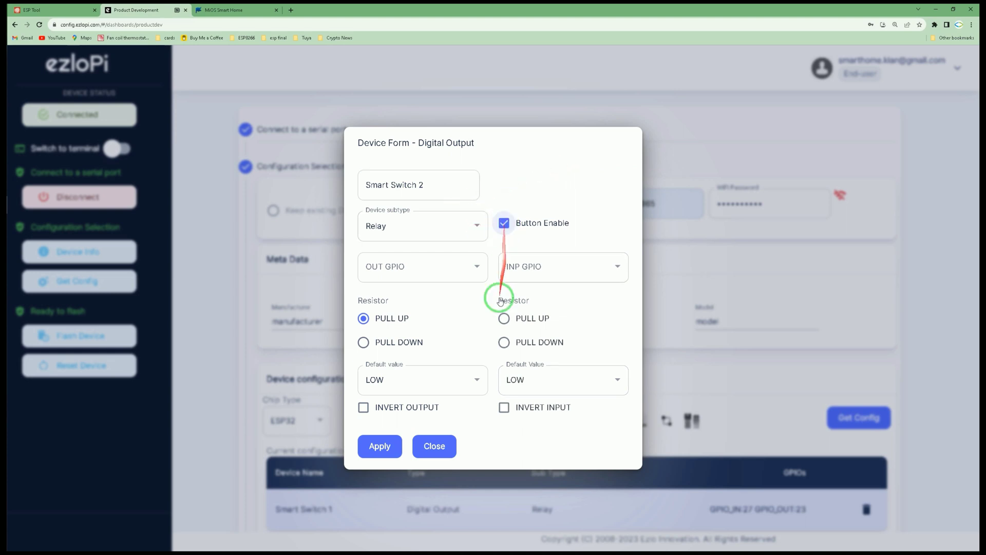
click(442, 266)
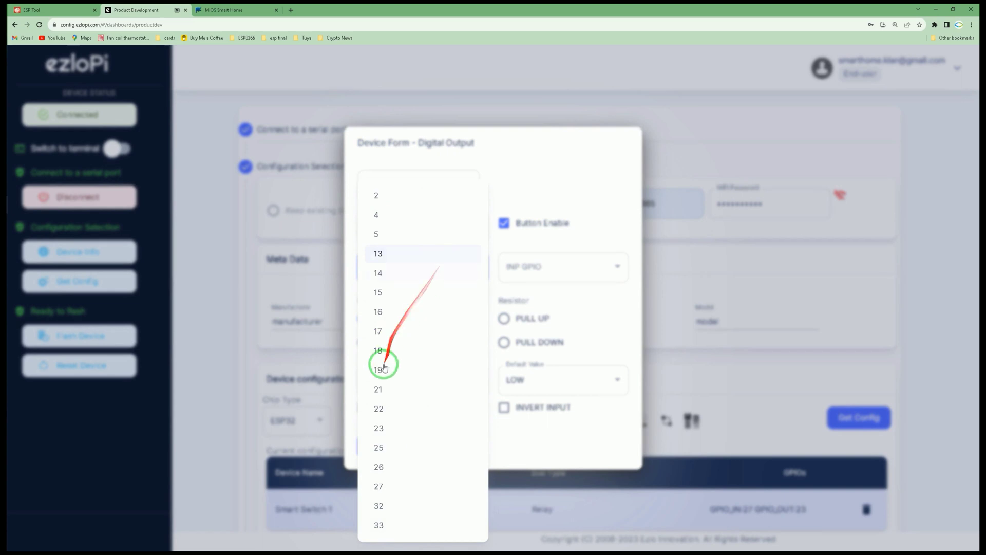
click(382, 411)
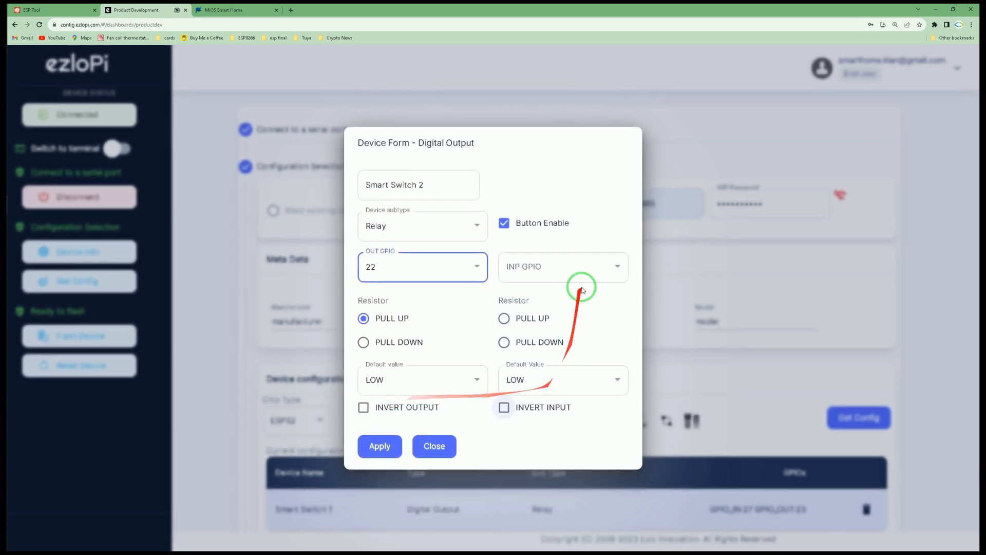
click(602, 265)
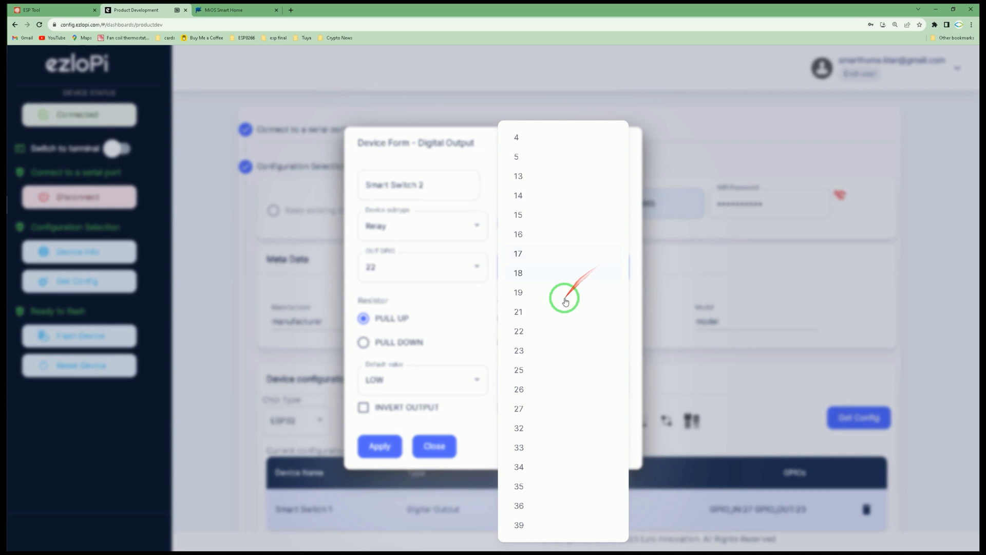
click(520, 392)
click(504, 319)
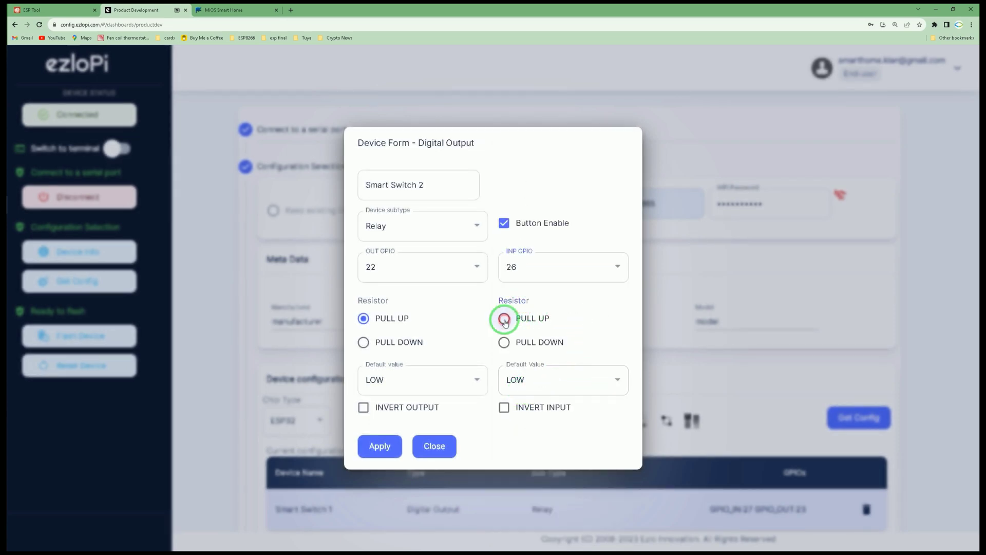
Apply Smart Switch 2, then start a new Digital Output device named 'Smart Switch 3'
click(374, 452)
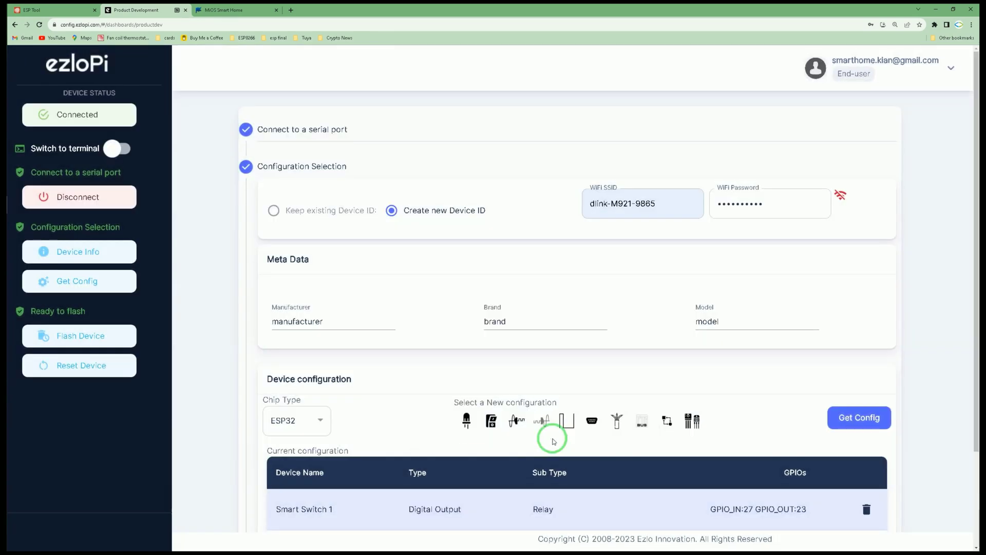
scroll(478, 386, down, 2)
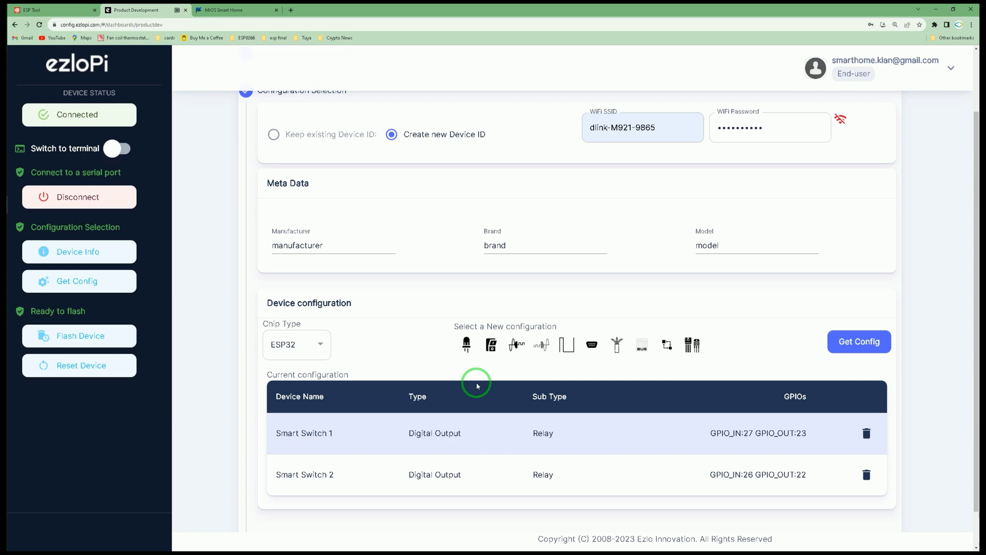
scroll(273, 280, up, 2)
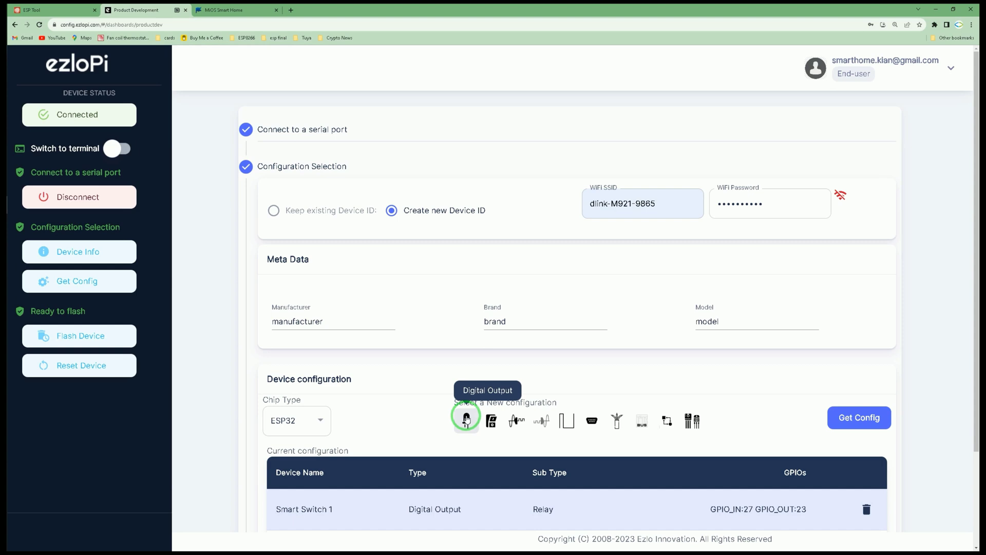
click(466, 418)
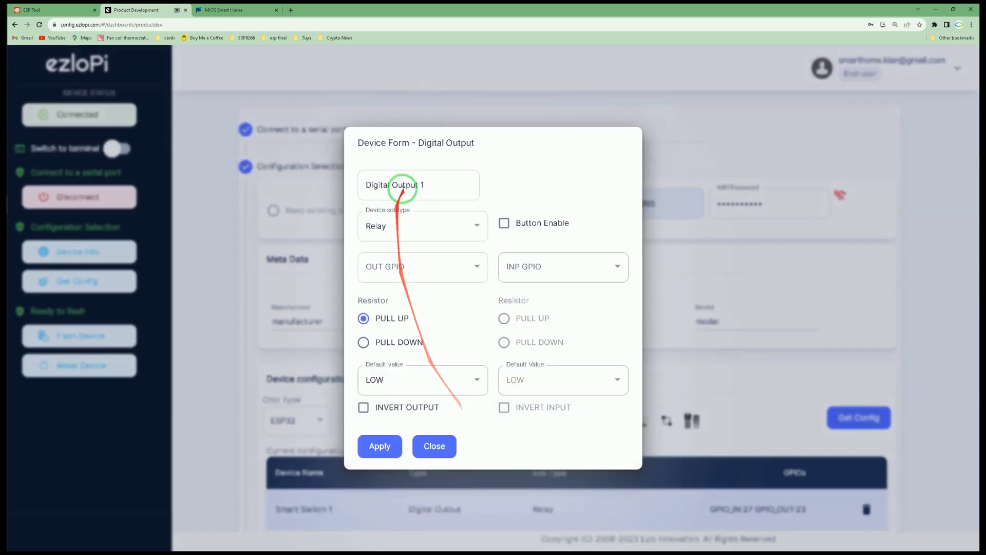
drag(434, 184, 282, 195)
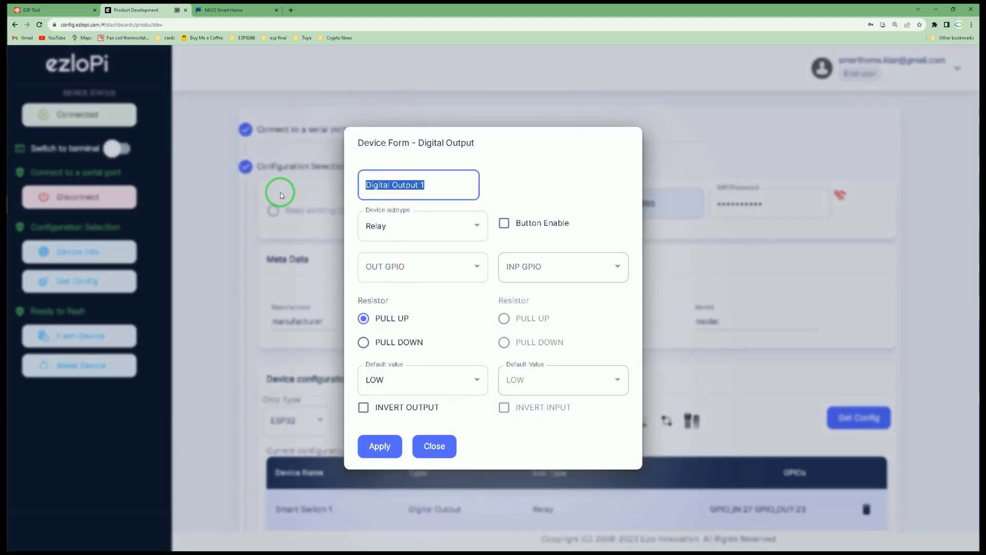
text(Smart Switch 3)
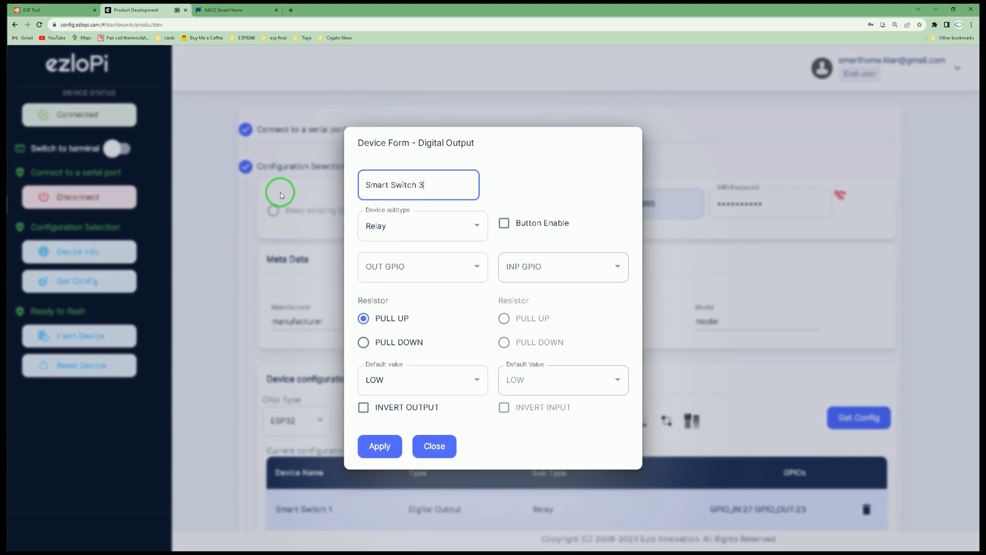
click(561, 180)
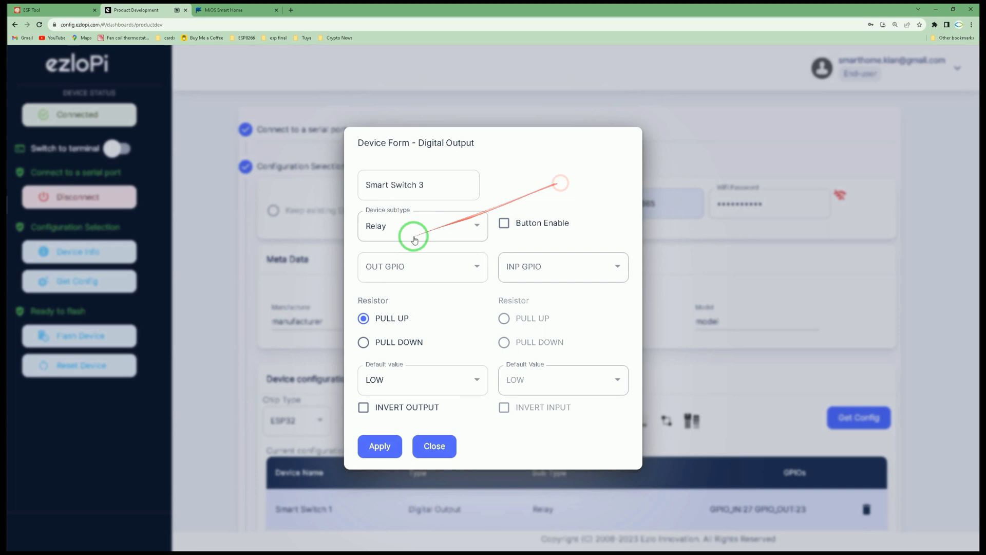
Keep Relay, enable the button, set output GPIO 21 and pulled-up input GPIO 25, and apply
click(437, 236)
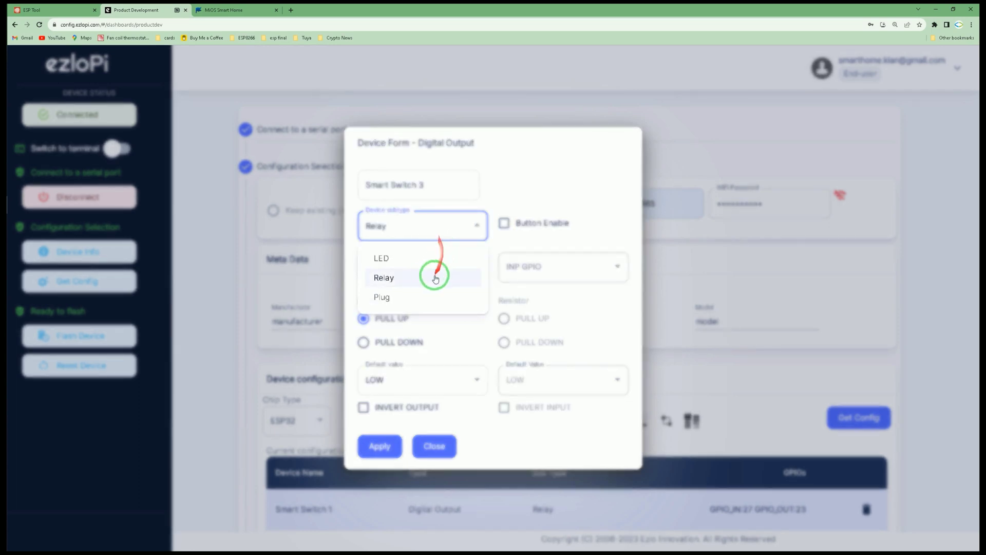
click(430, 278)
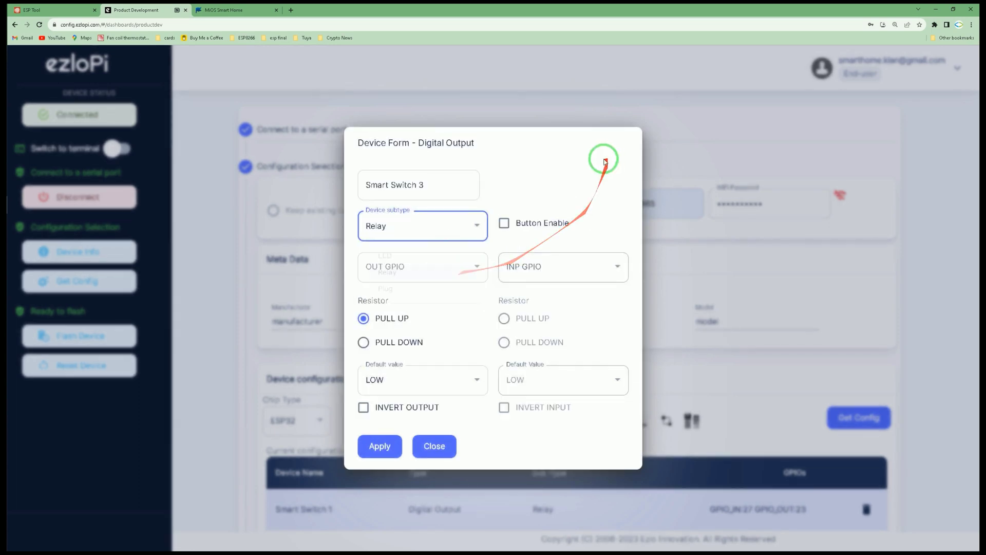
click(505, 224)
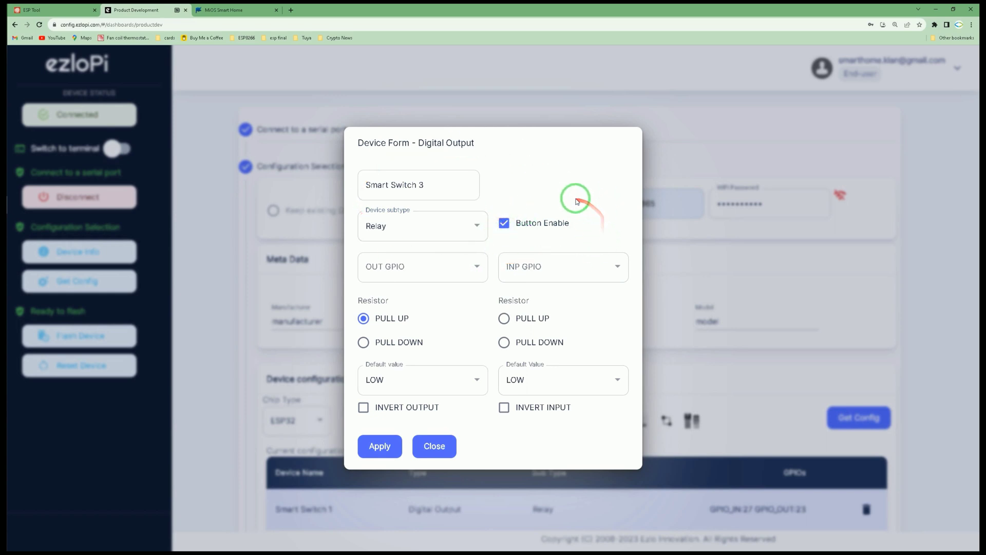
click(454, 272)
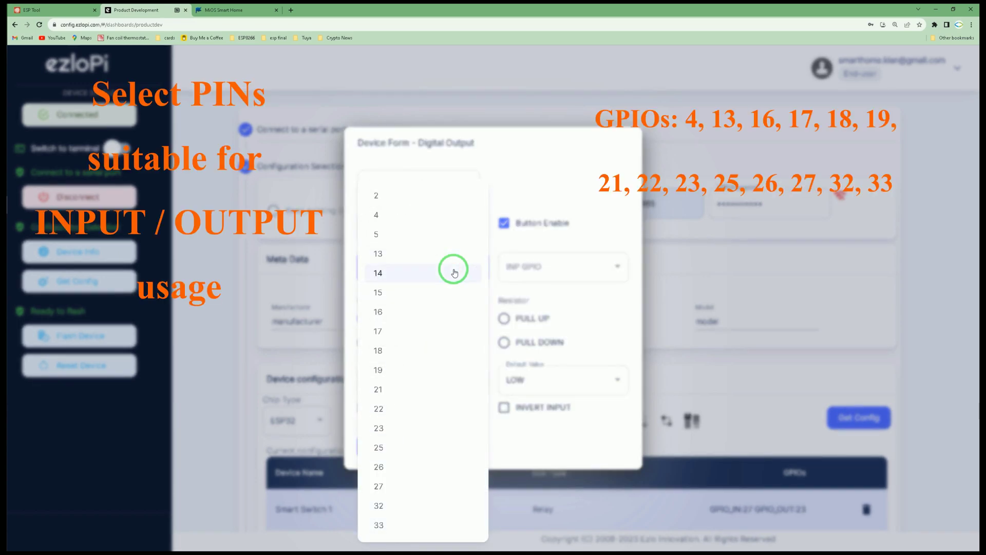
click(380, 391)
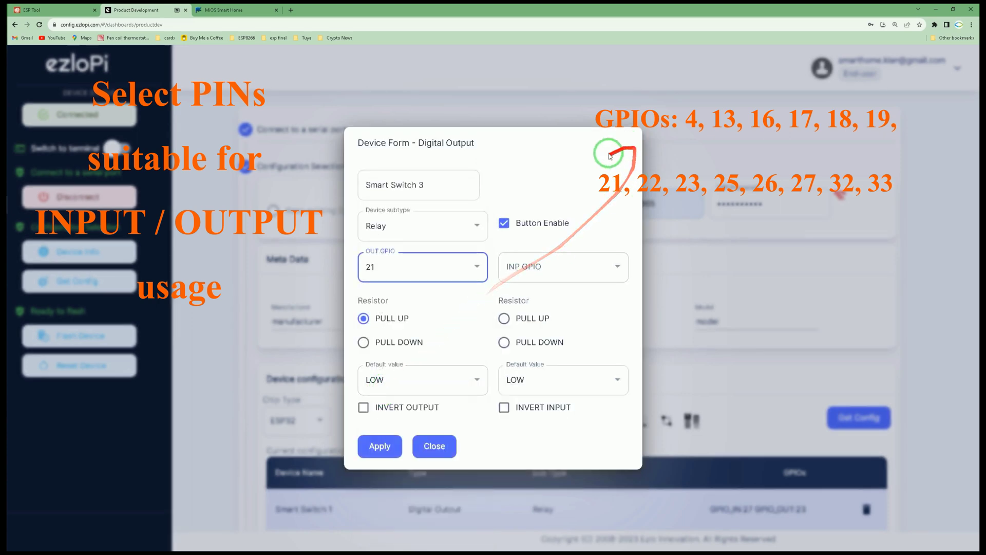
click(585, 274)
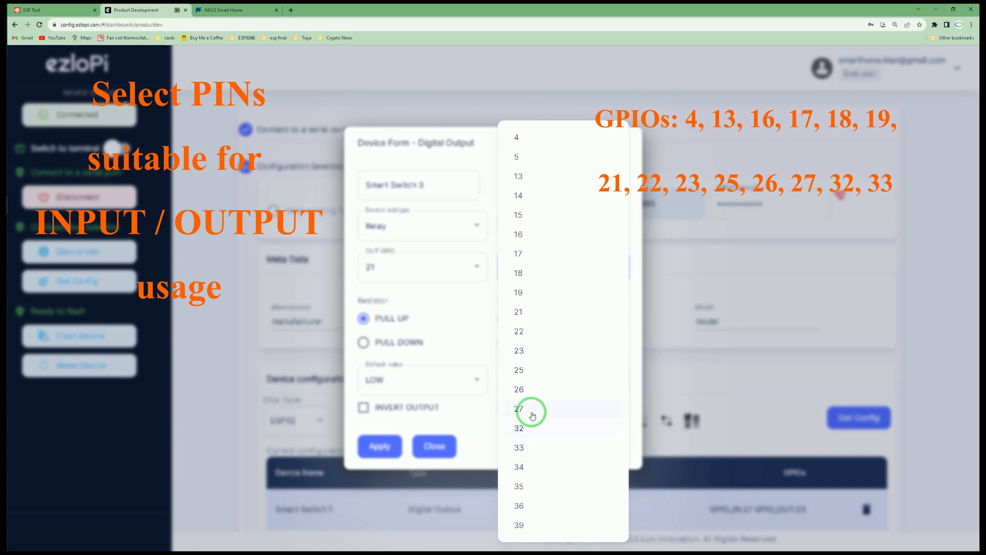
click(519, 370)
click(505, 324)
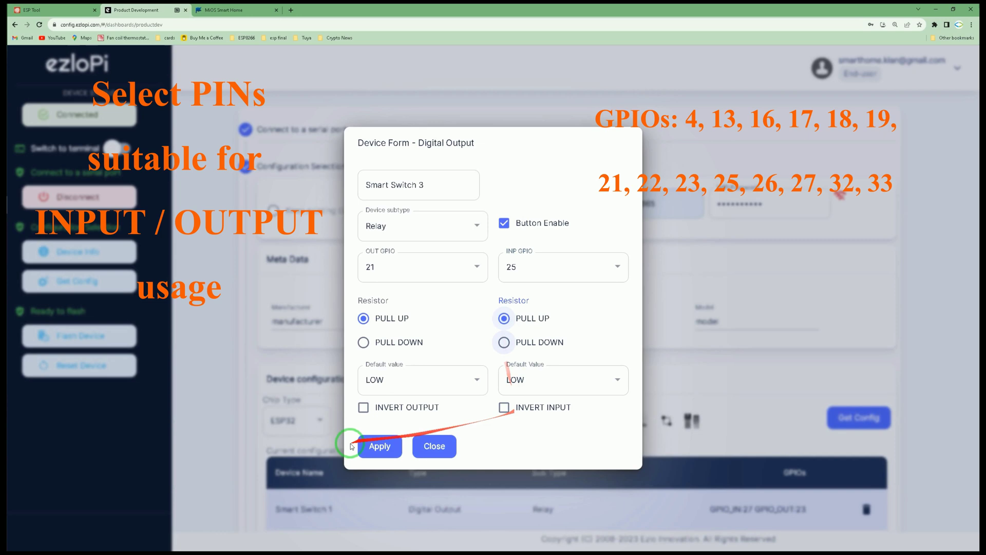
click(378, 446)
Flash the three-relay configuration onto the ESP32 and watch progress until it reports success
scroll(593, 393, down, 3)
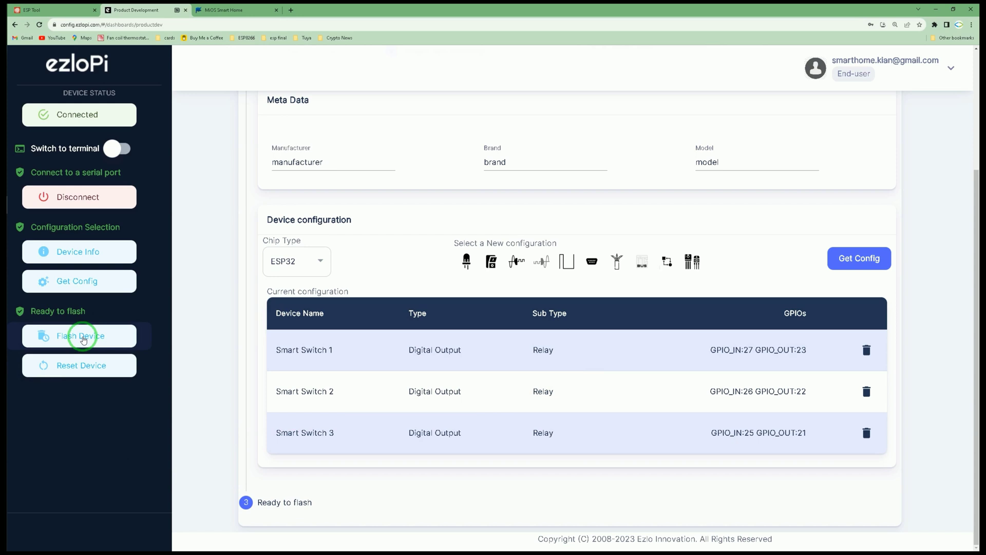
click(83, 339)
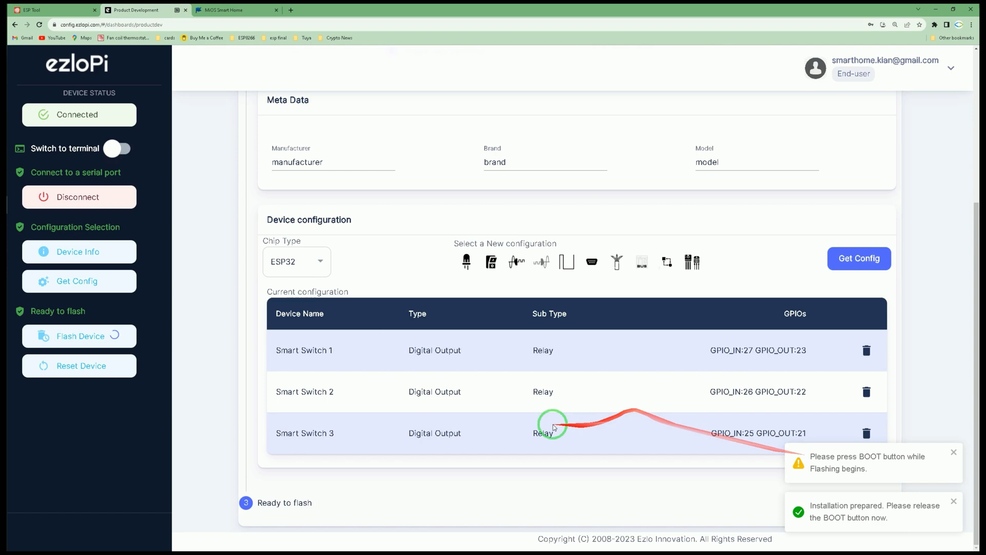
scroll(511, 426, up, 3)
scroll(504, 453, up, 3)
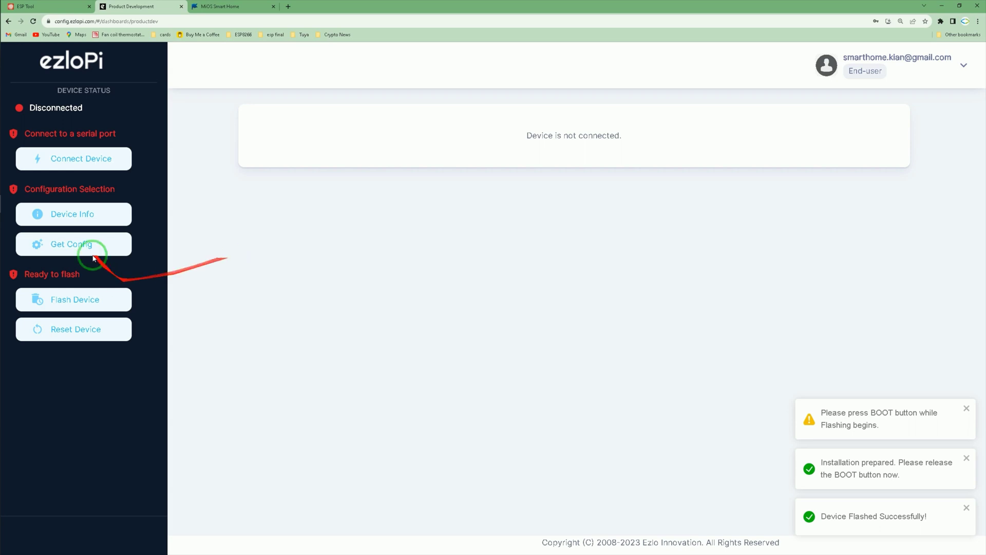
Reconnect to the ESP32 through the CP2102 USB to UART Bridge on COM4
click(84, 165)
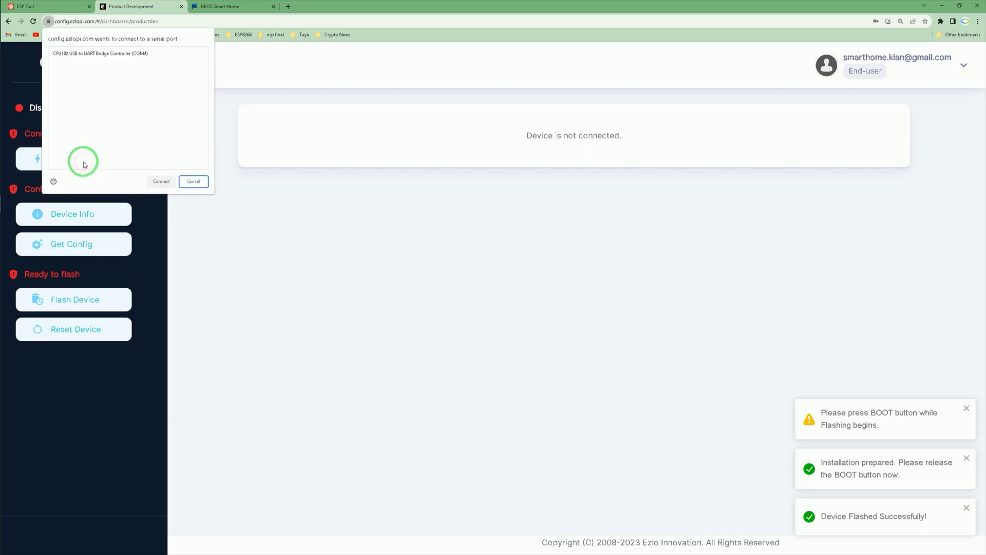
click(91, 54)
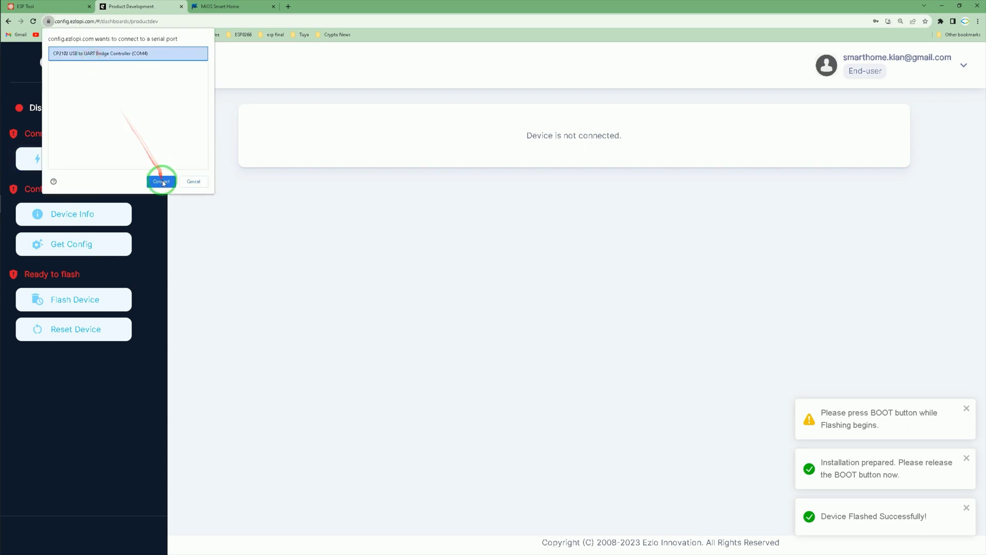
click(160, 182)
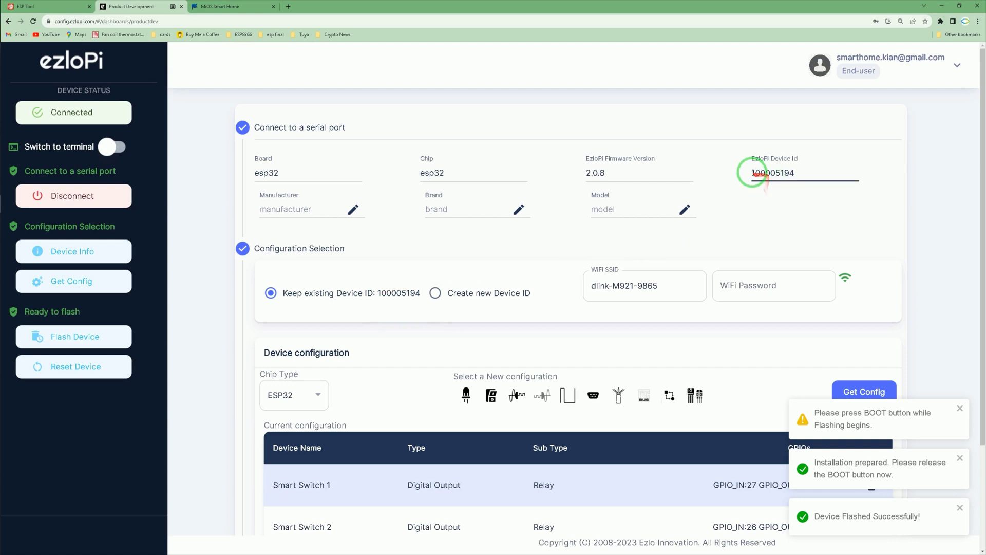
Check device ID 100005194 against the keep-existing option, keeping the existing ID
drag(752, 172, 794, 173)
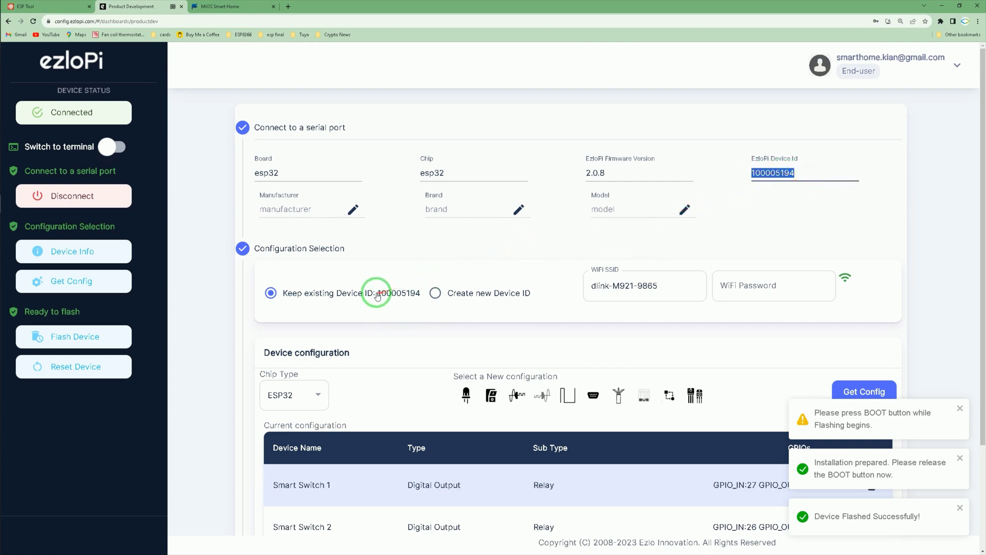
drag(377, 295, 425, 292)
click(468, 393)
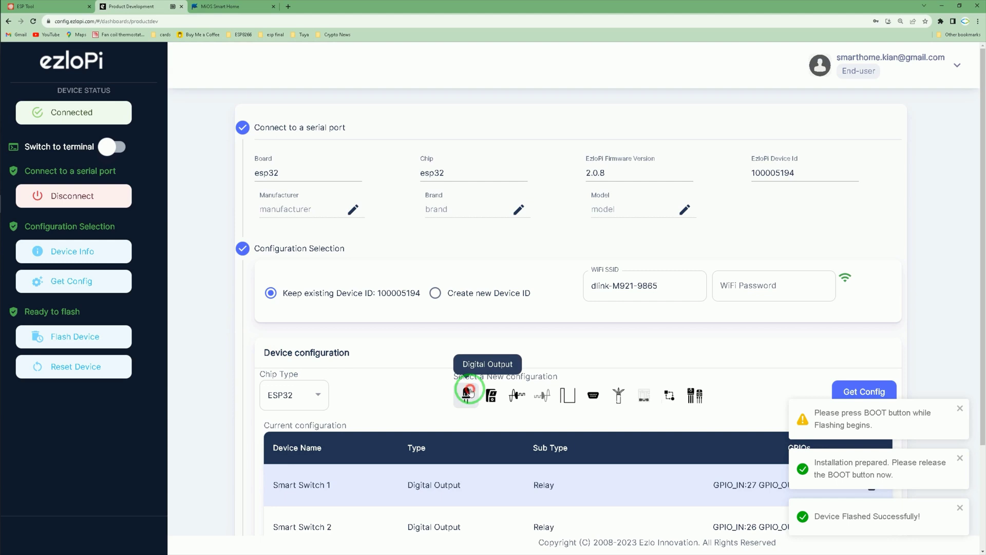
Add a Digital Output device named 'smart switch 4' with the Relay subtype
click(469, 393)
click(435, 185)
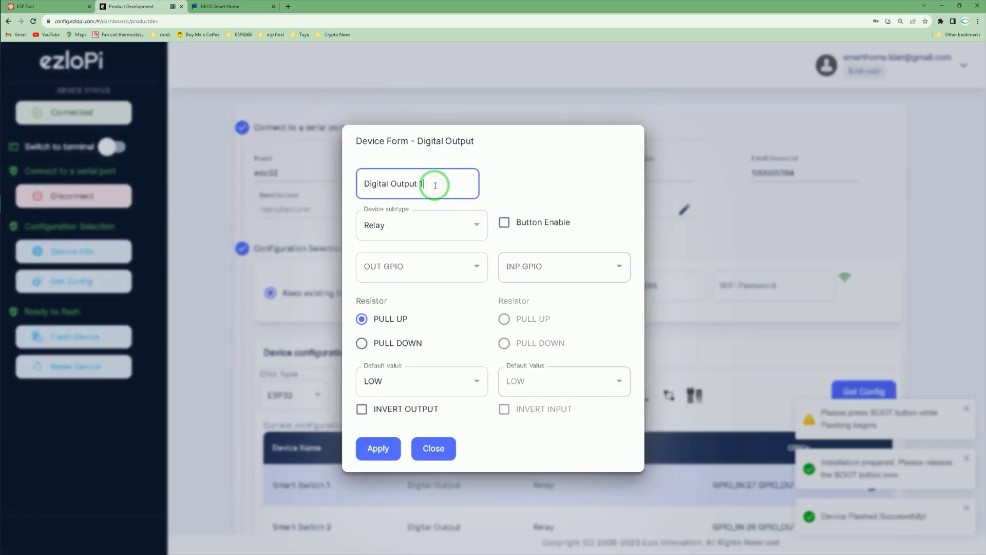
drag(435, 186, 323, 191)
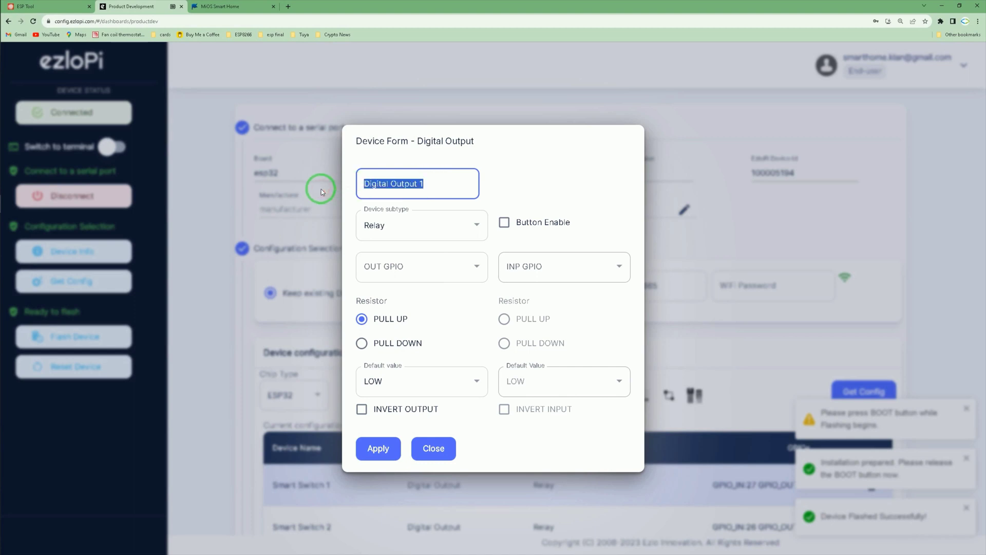
text(smart swi)
key(BackSpace)
key(BackSpace)
key(BackSpace)
text(h 4)
key(Tab)
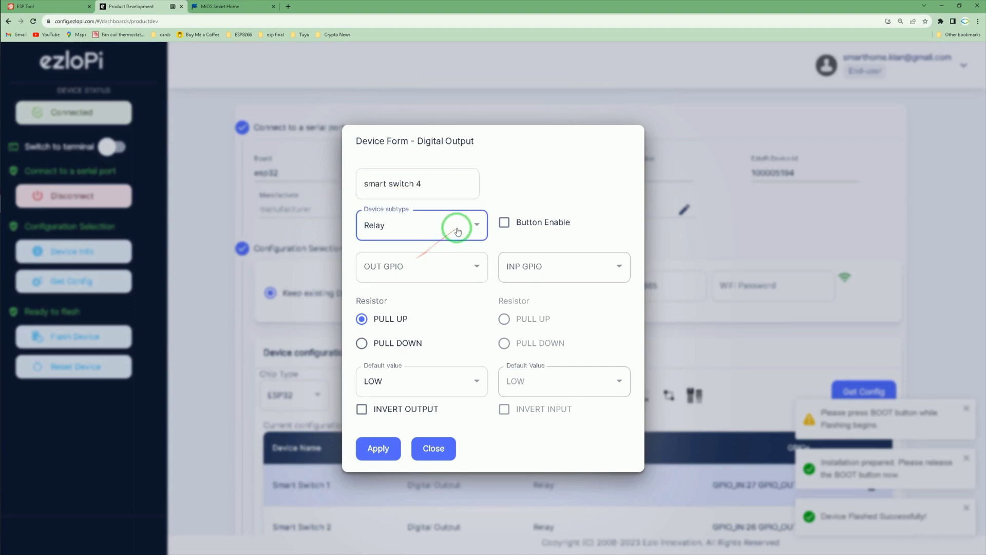
click(475, 227)
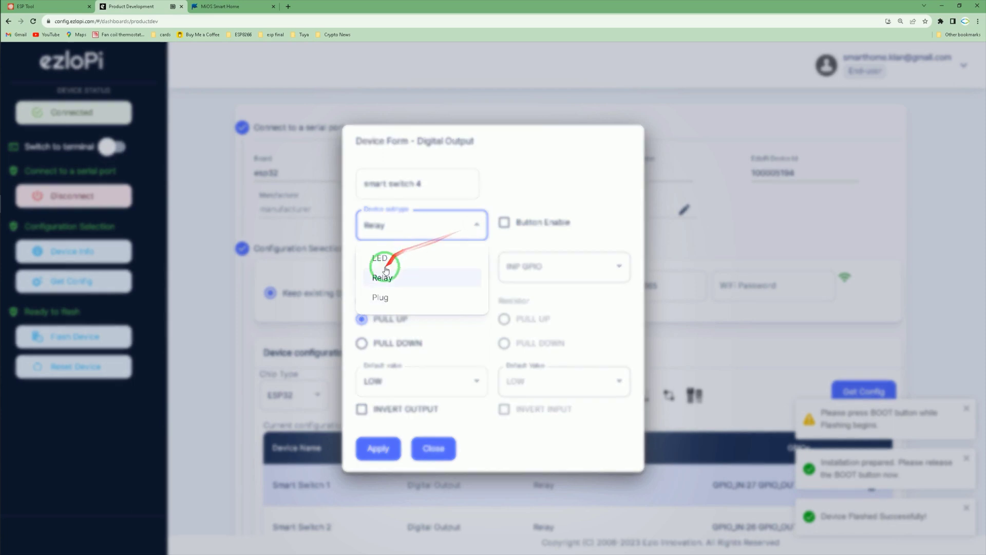
click(465, 277)
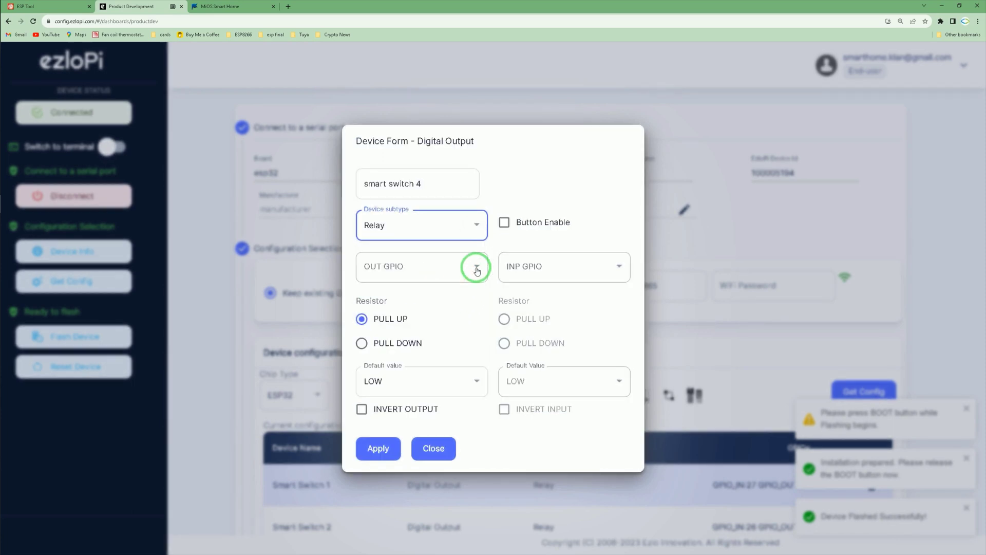
Set output GPIO 19, enable the button on input GPIO 33, and apply
click(477, 268)
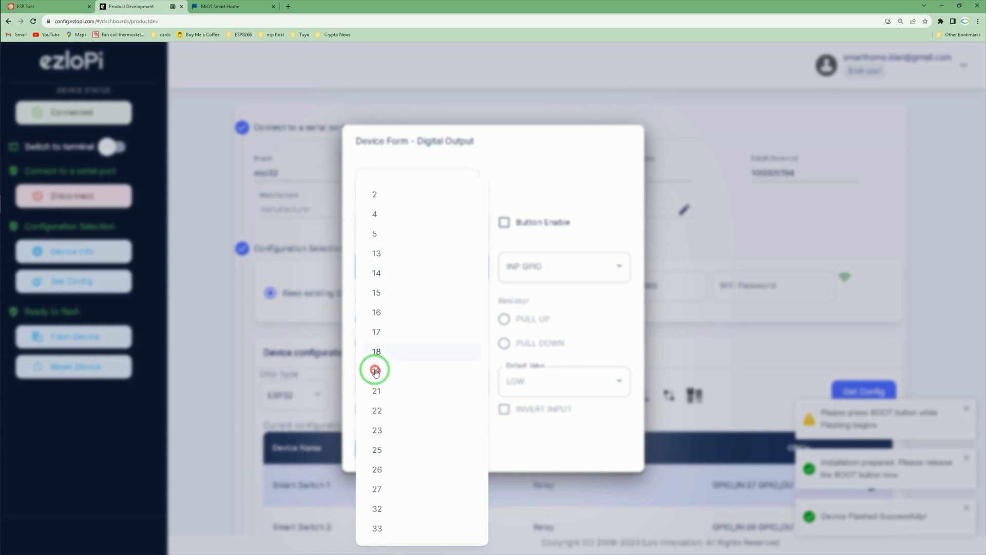
click(375, 371)
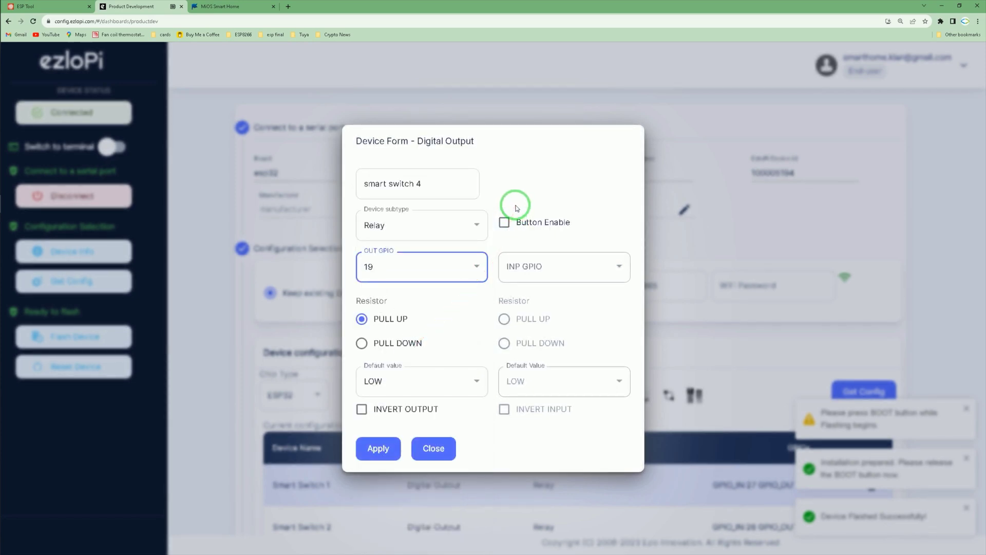
click(505, 222)
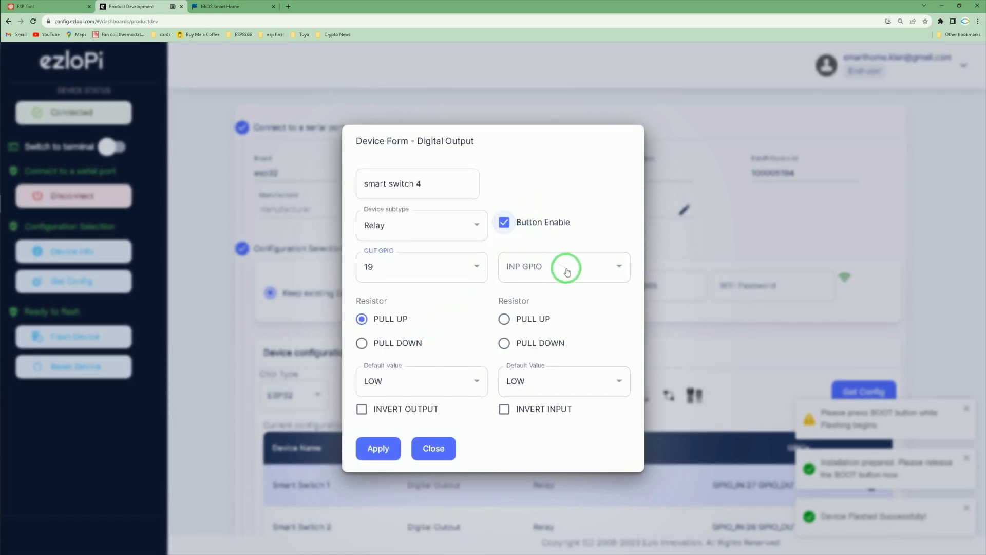
click(617, 269)
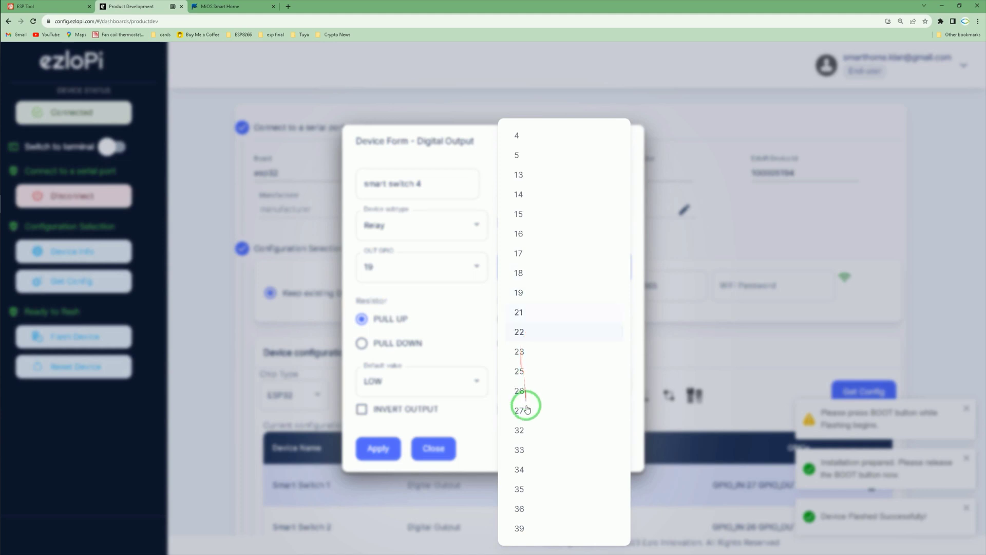
click(519, 449)
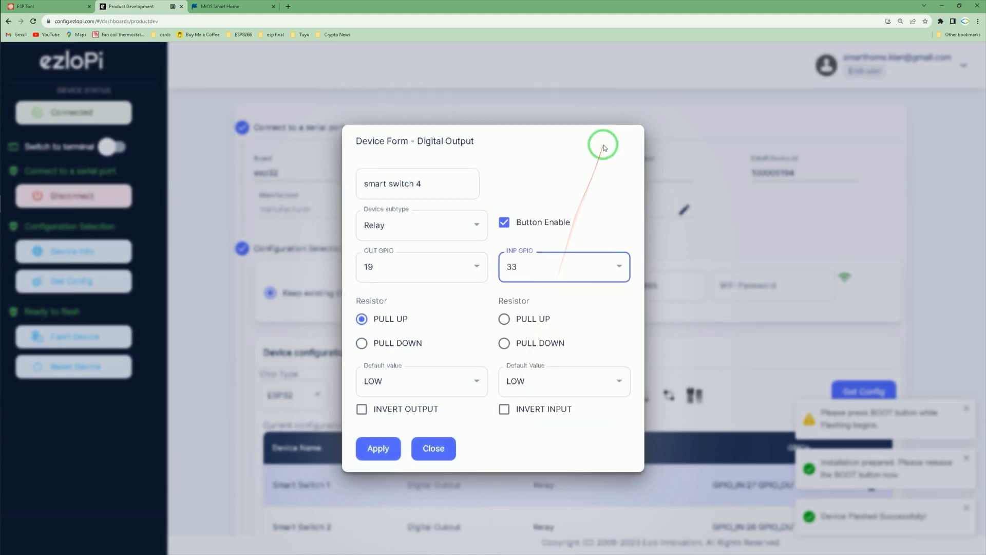
click(504, 318)
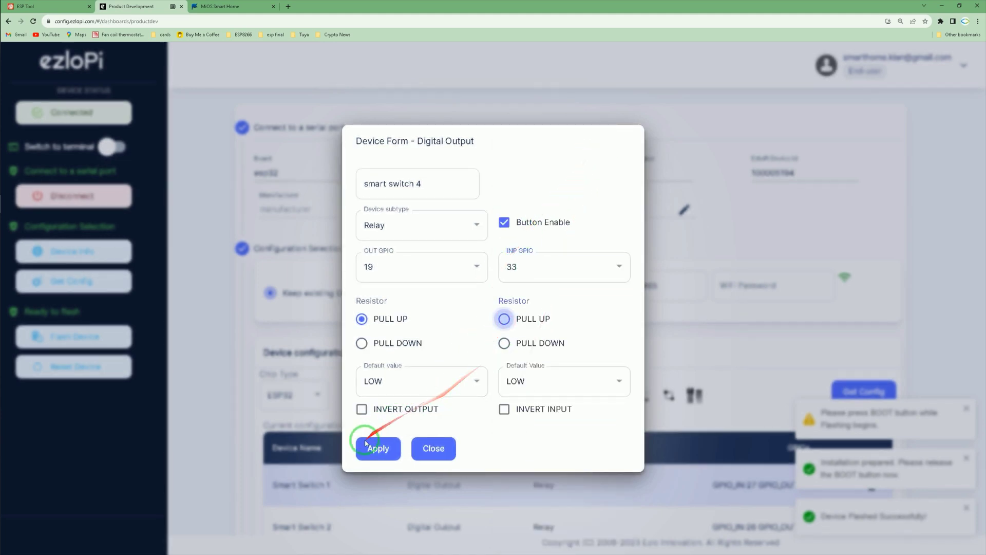
click(383, 449)
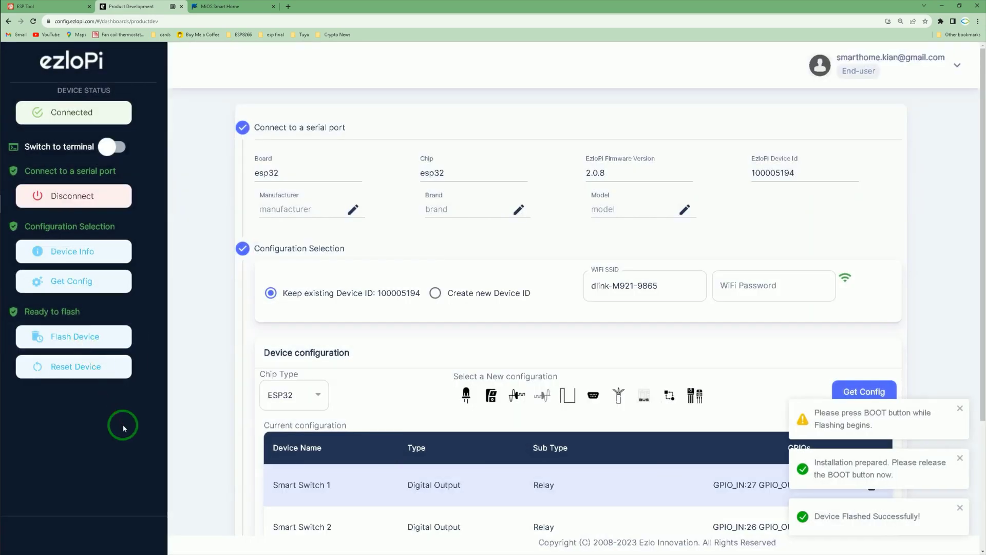
Enter the WiFi network password to clear the 'Password is required' error before flashing
click(89, 338)
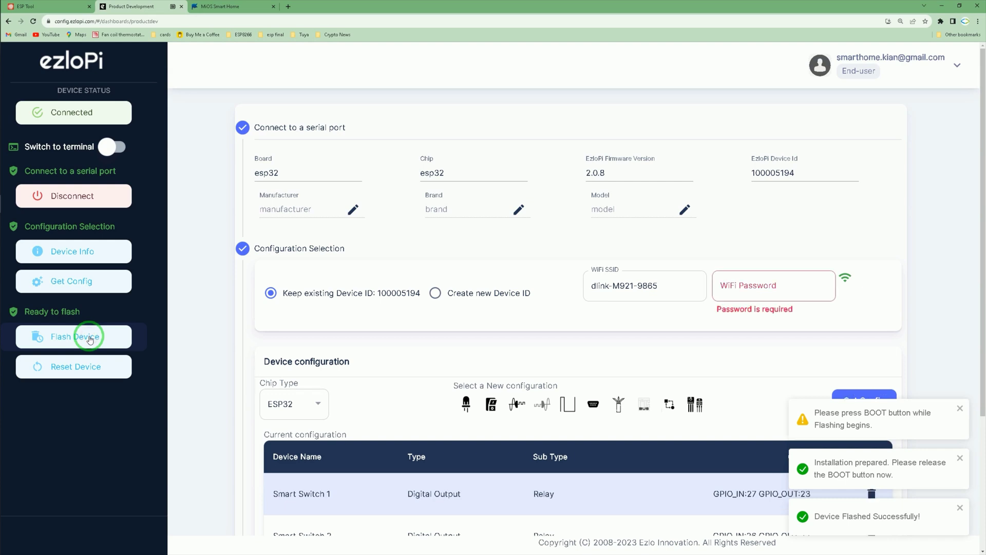
click(774, 281)
text(••••••••••)
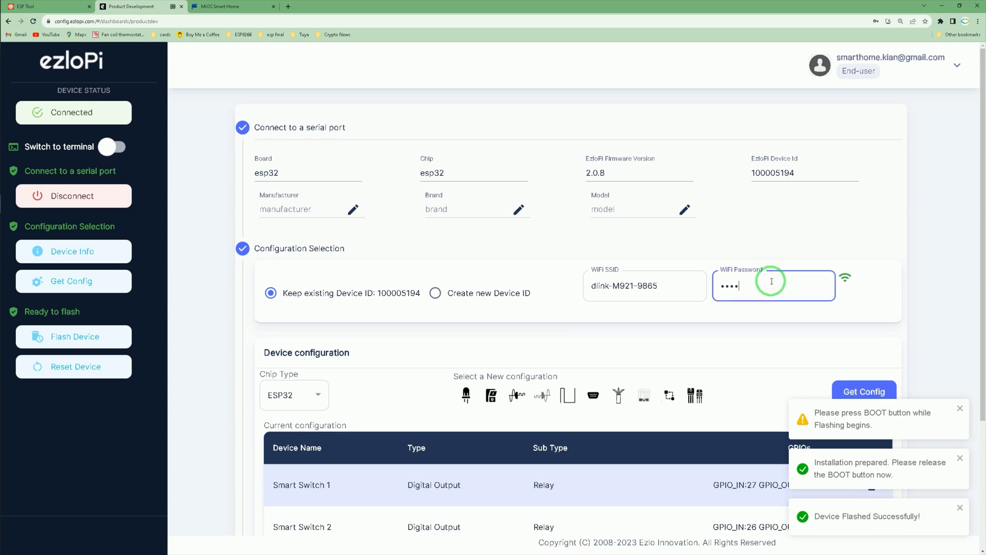
click(766, 242)
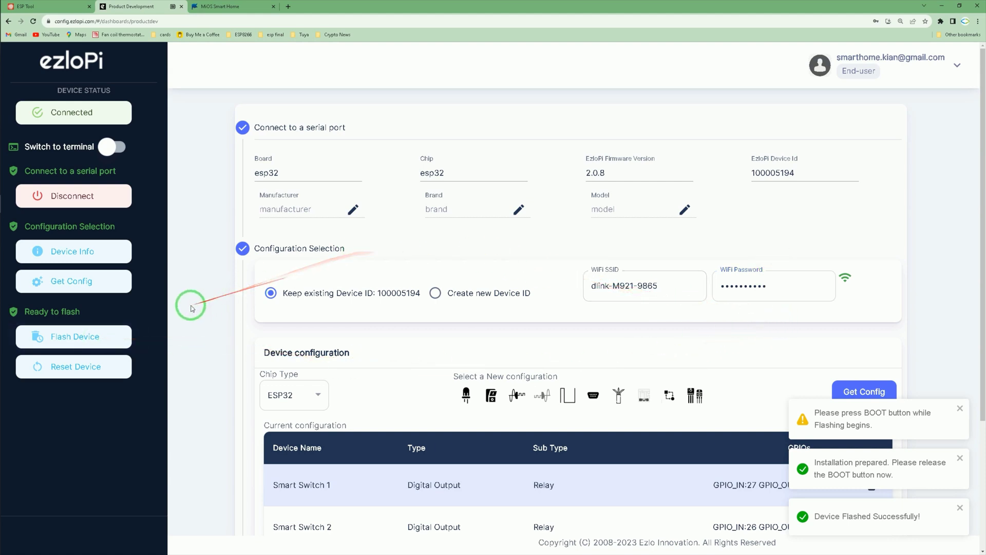
Flash the four-smart-switch configuration to the ESP32, retrying until 'Device Flashed Successfully!' appears
click(103, 337)
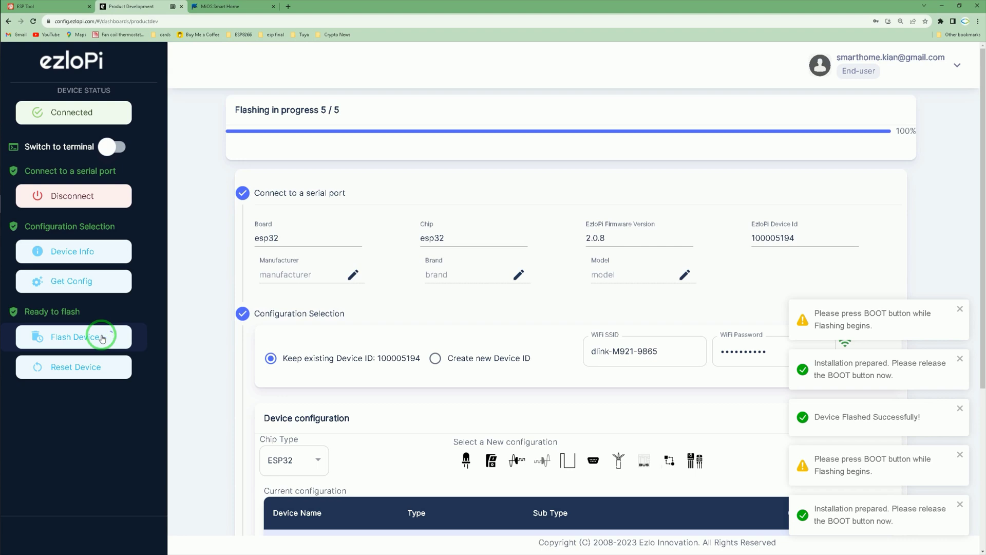
click(103, 338)
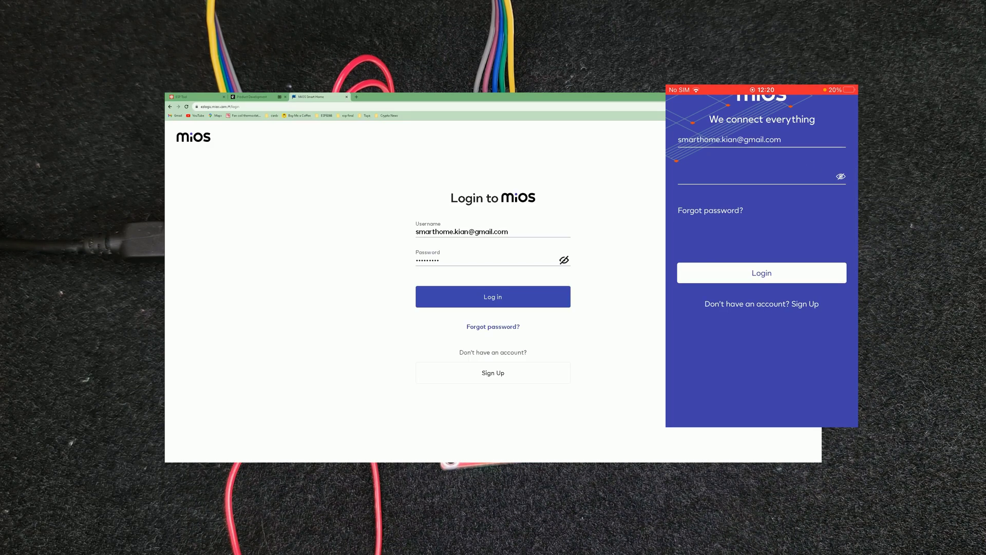
Log in to the MiOS phone app and the ezlogic.mios.com web dashboard
click(762, 273)
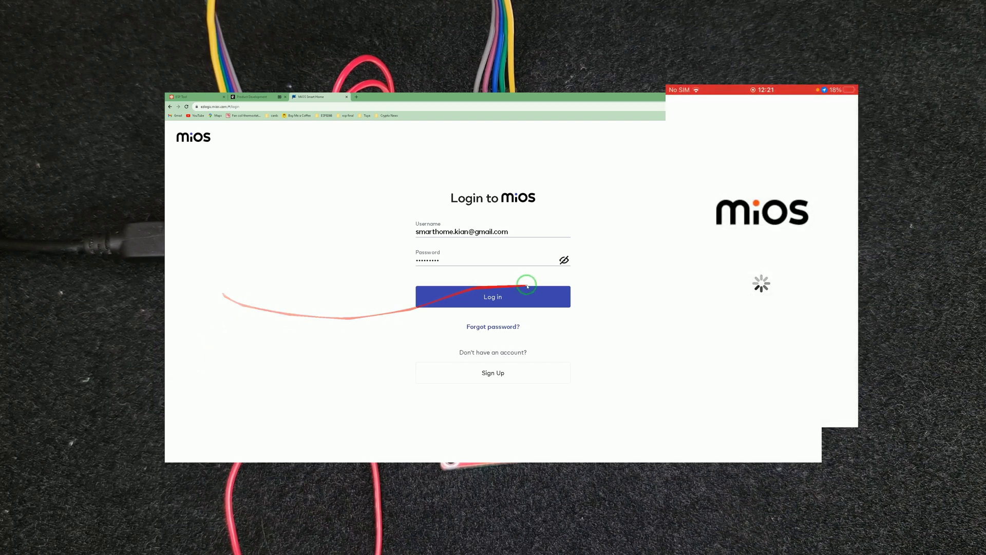
click(498, 296)
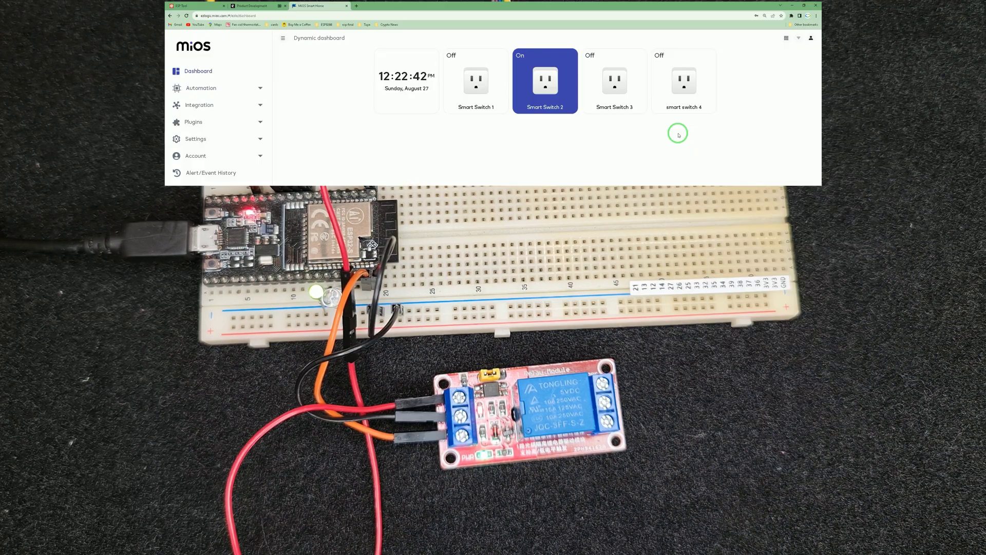
Toggle smart switch 4 using the outlet icon on its Dynamic dashboard tile
click(683, 81)
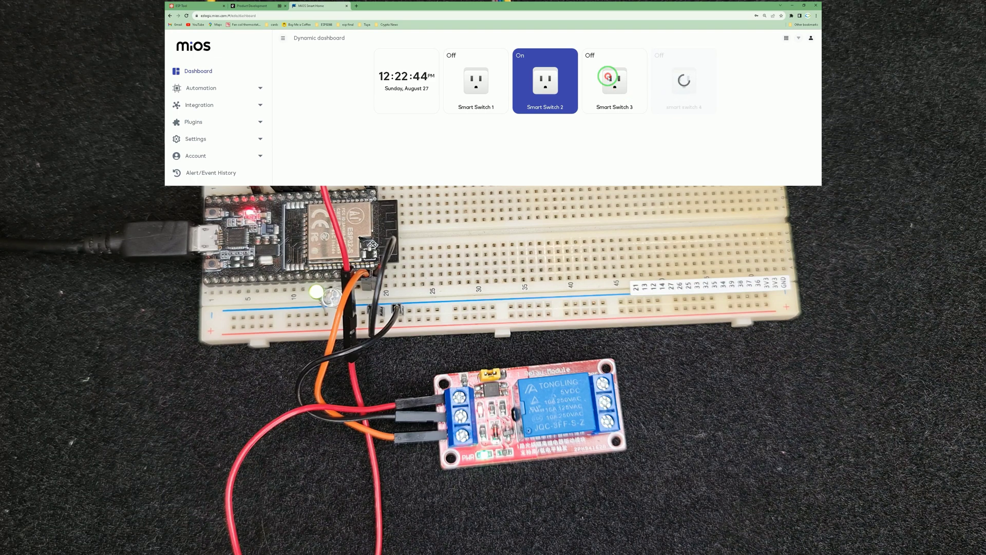